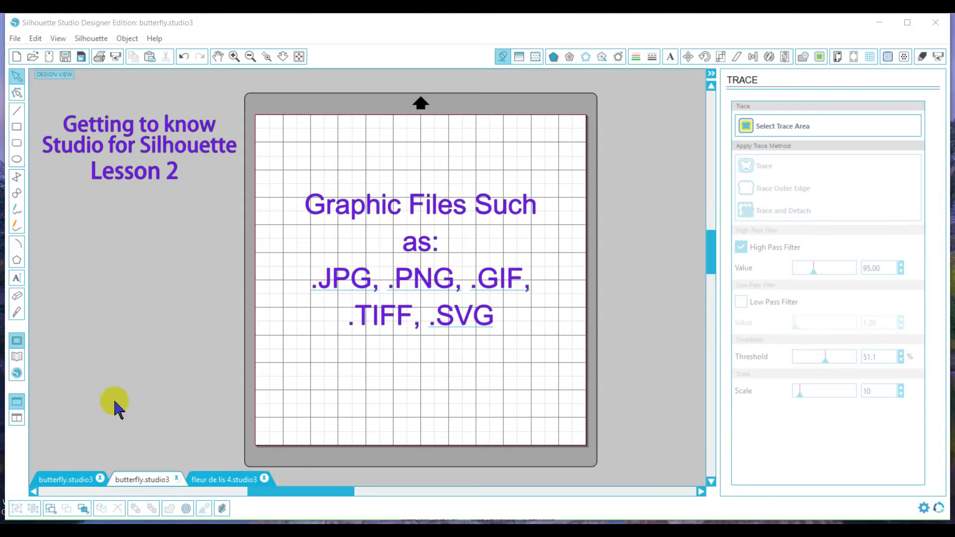
# - Show the Cut Settings panel and switch to the second butterfly.studio3 document's Lesson 2 page
pyautogui.click(77, 480)
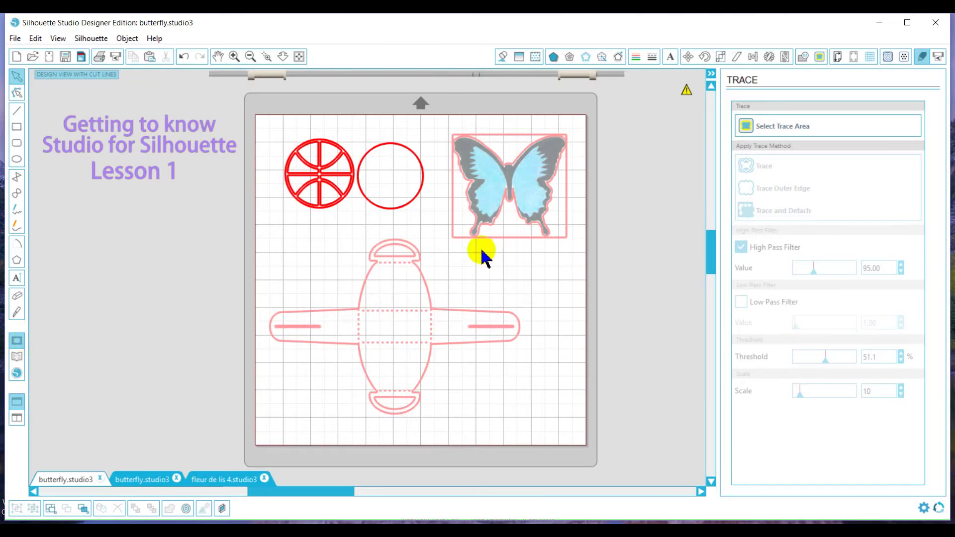
pyautogui.click(922, 57)
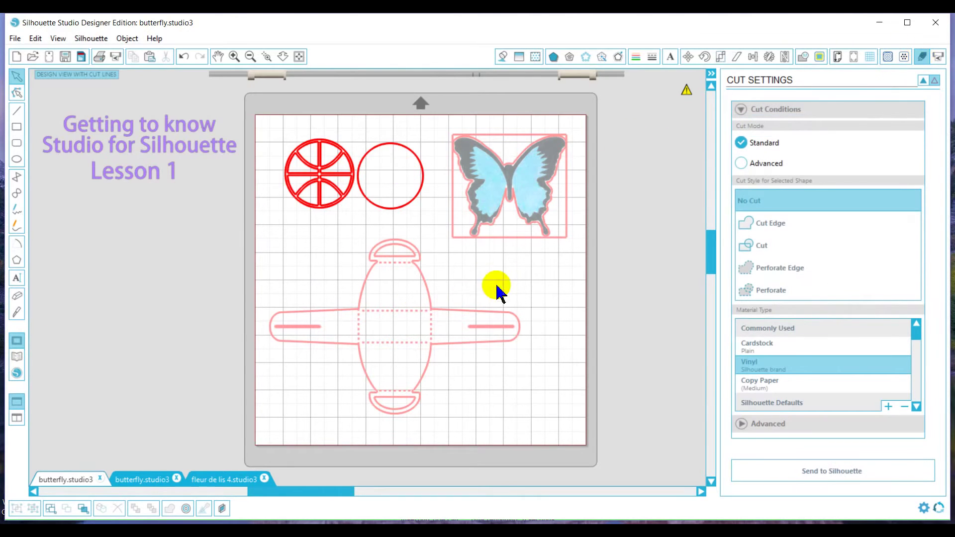
pyautogui.click(149, 480)
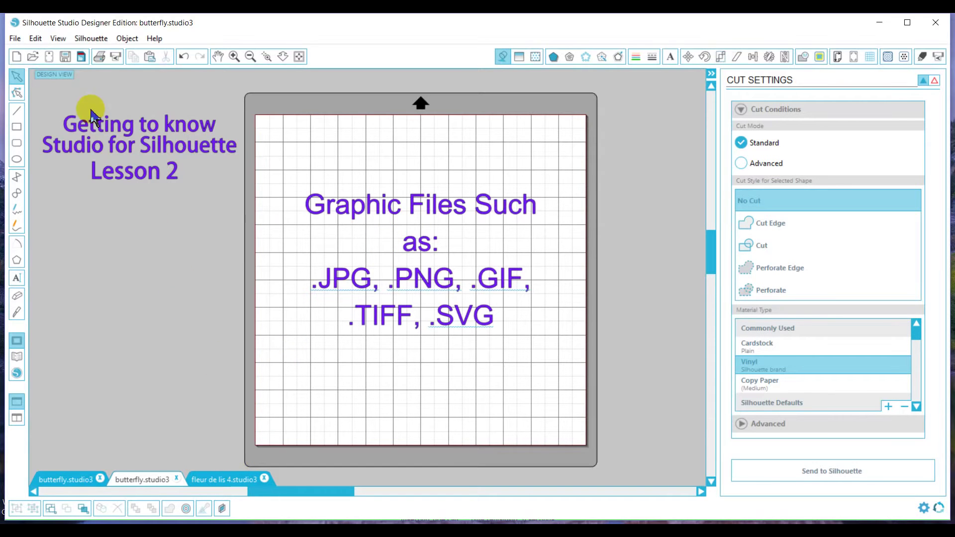
# - Open th4NX913O3.jpg from the Lesson folder, then return to the fleur de lis 4.studio3 document
pyautogui.click(36, 61)
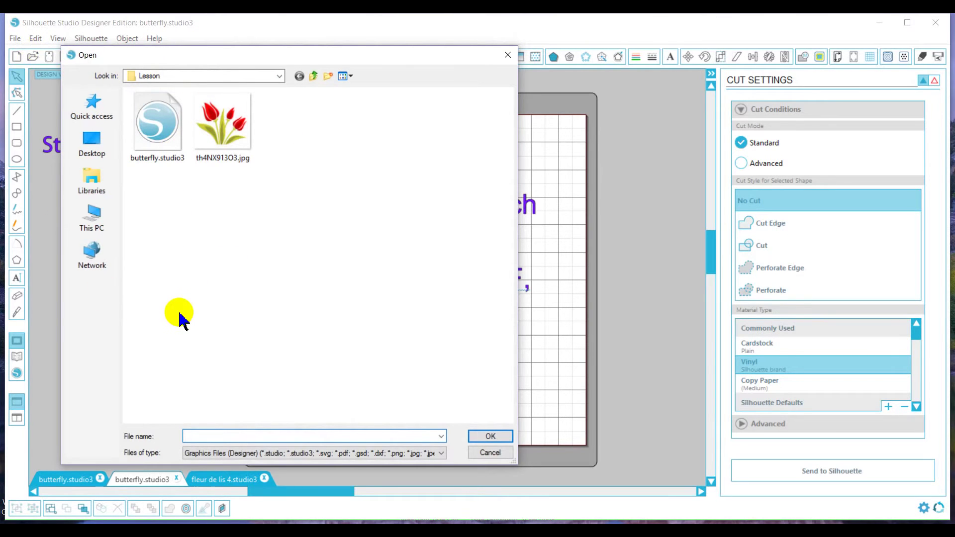
pyautogui.doubleClick(224, 133)
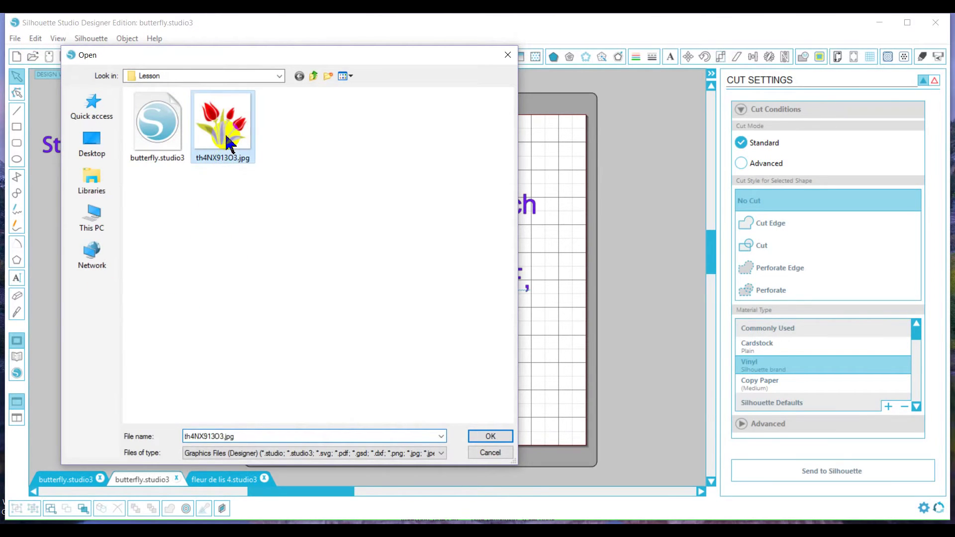
pyautogui.click(223, 481)
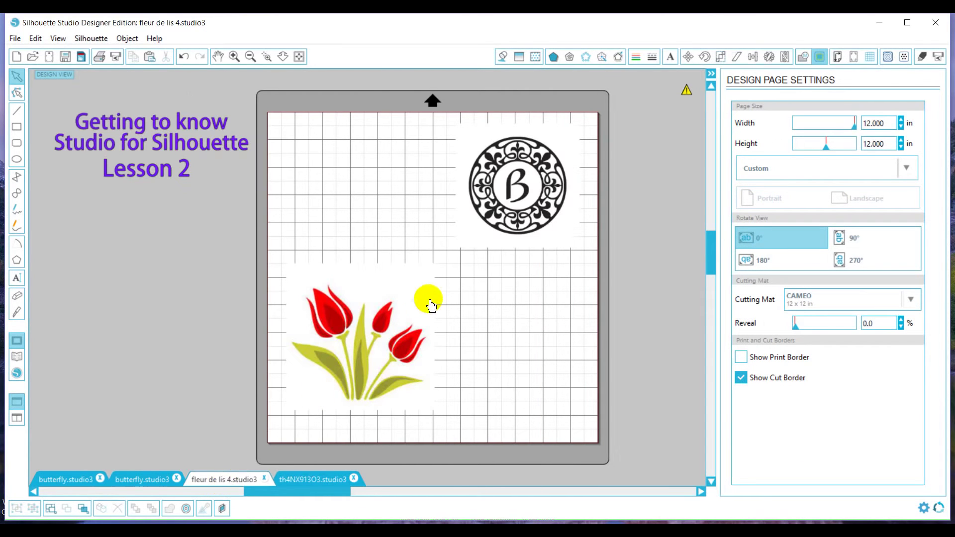
# - Select the monogram and tulip images and view their Cut Edge cut lines in Cut Settings
pyautogui.click(485, 188)
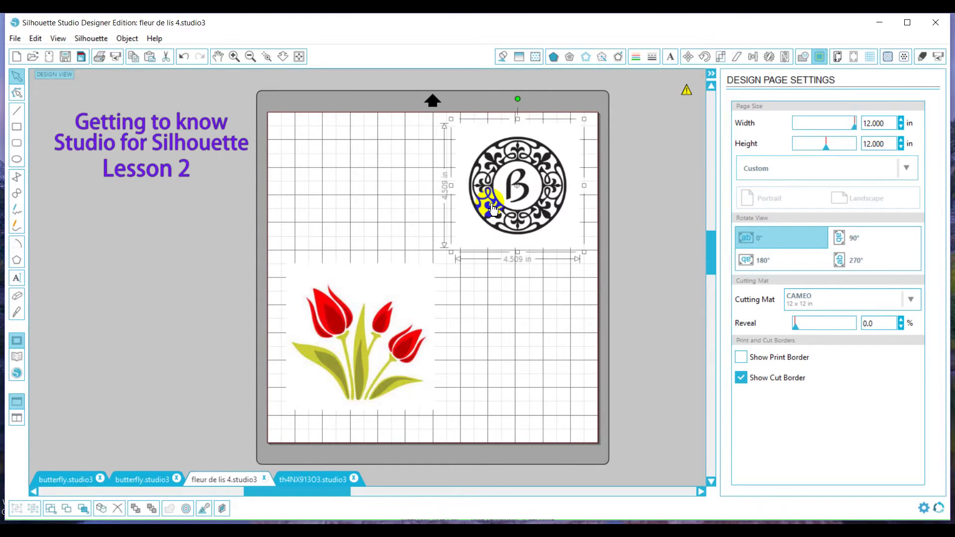
pyautogui.click(361, 334)
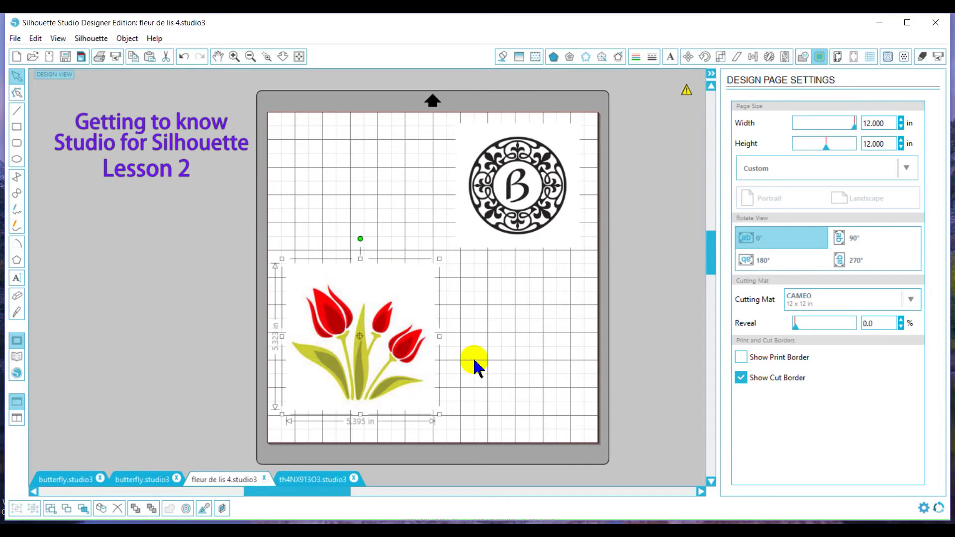
pyautogui.click(922, 59)
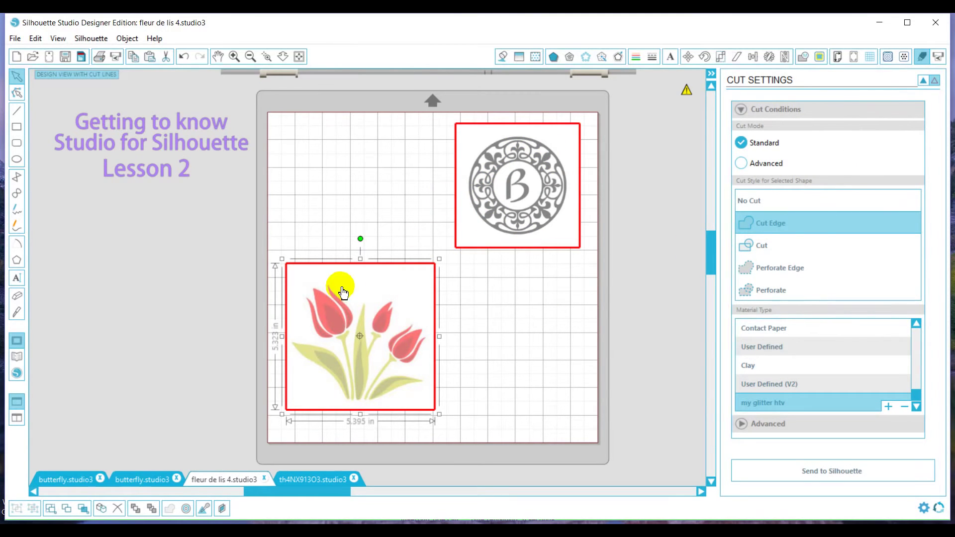
pyautogui.click(512, 353)
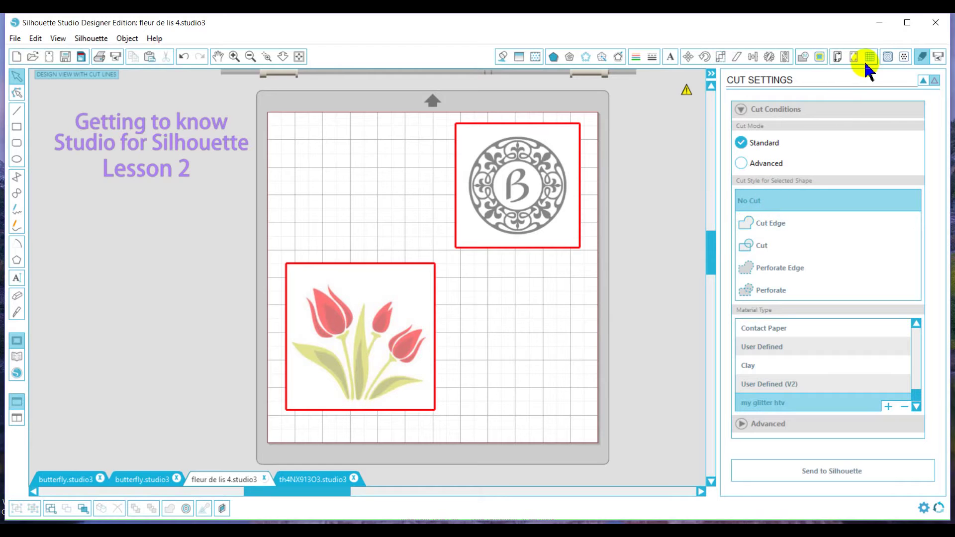
# - Open the Trace panel and mark a trace area around the tulip image
pyautogui.click(821, 61)
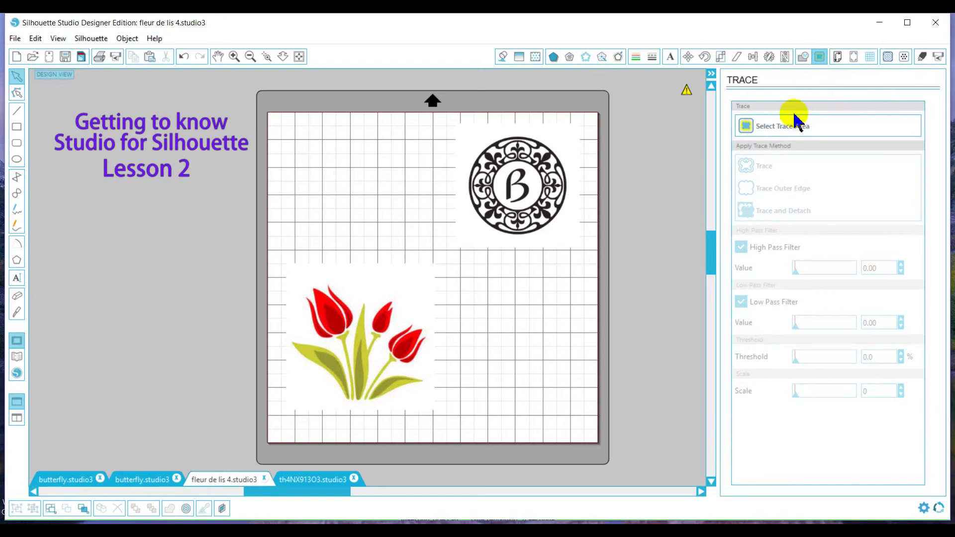
pyautogui.click(766, 130)
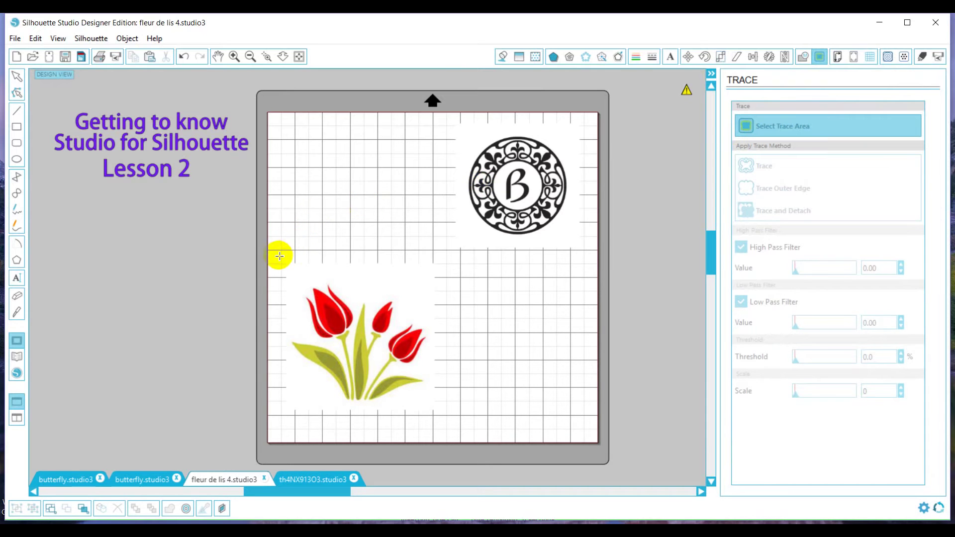
pyautogui.moveTo(279, 255)
pyautogui.mouseDown()
pyautogui.moveTo(398, 385)
pyautogui.moveTo(448, 421)
pyautogui.mouseUp()
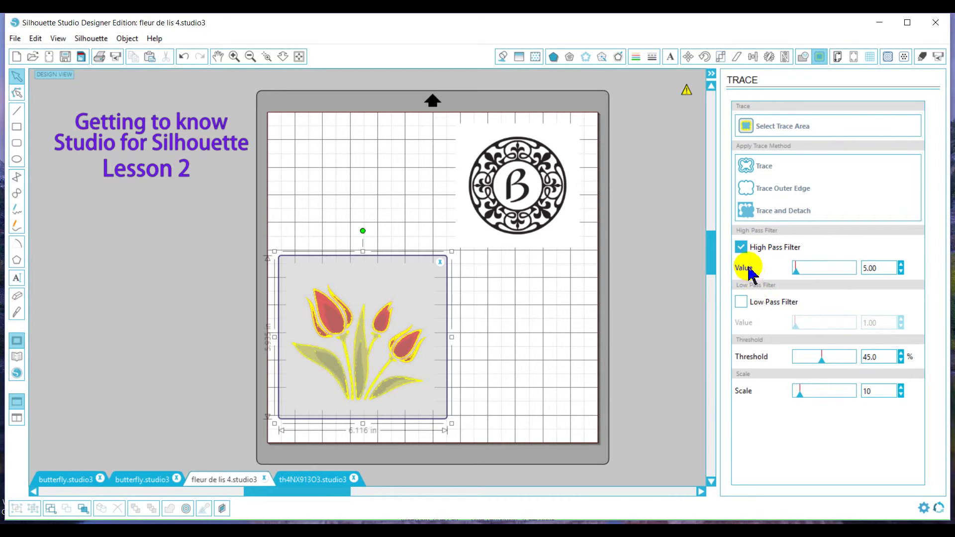
# - Toggle the High Pass Filter off and on and raise its value to 120.00
pyautogui.click(741, 248)
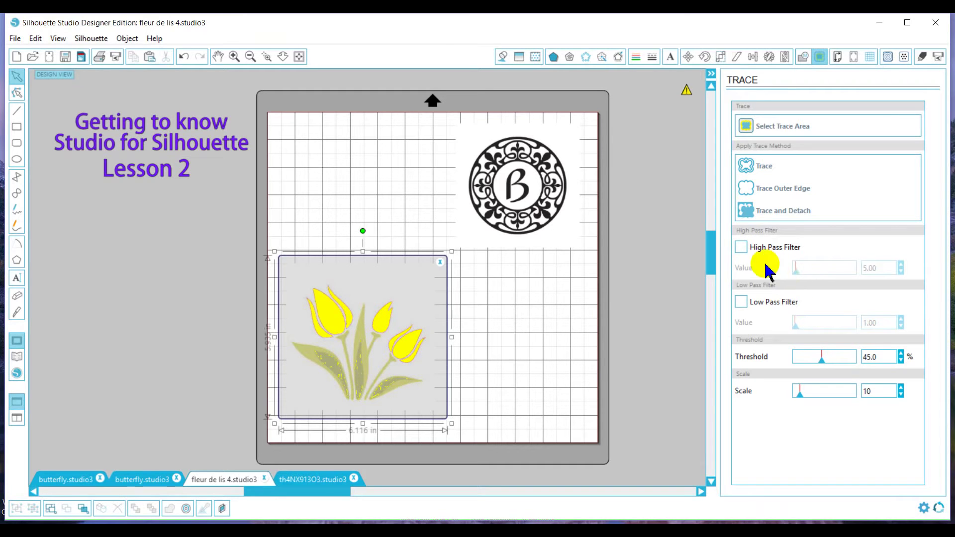
pyautogui.click(741, 247)
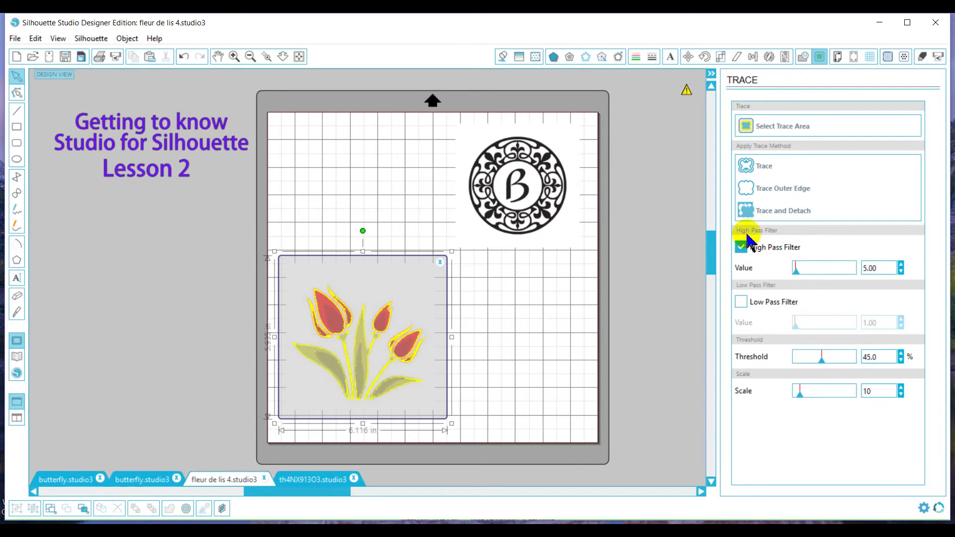
pyautogui.moveTo(797, 271); pyautogui.dragTo(805, 273)
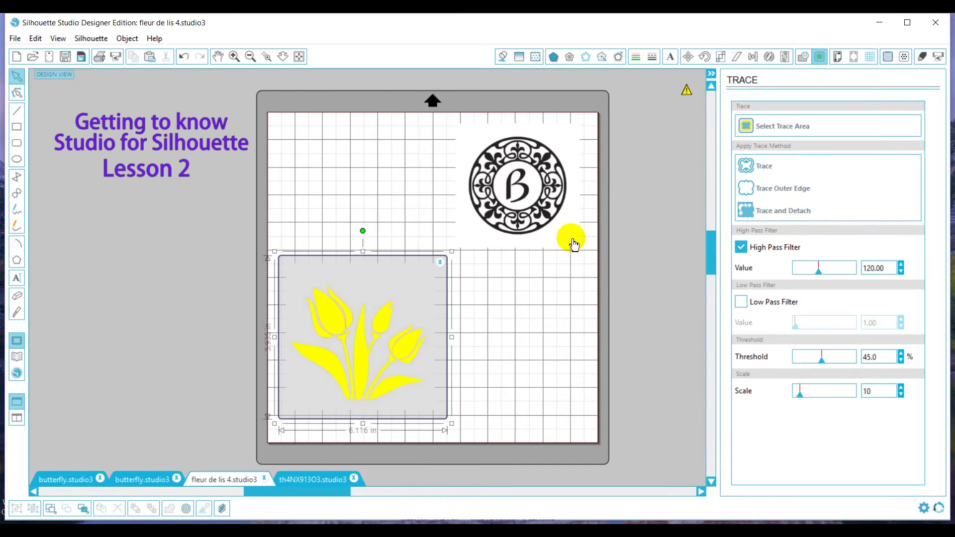
pyautogui.moveTo(571, 241)
pyautogui.mouseDown()
pyautogui.moveTo(682, 320)
pyautogui.moveTo(573, 243)
pyautogui.mouseUp()
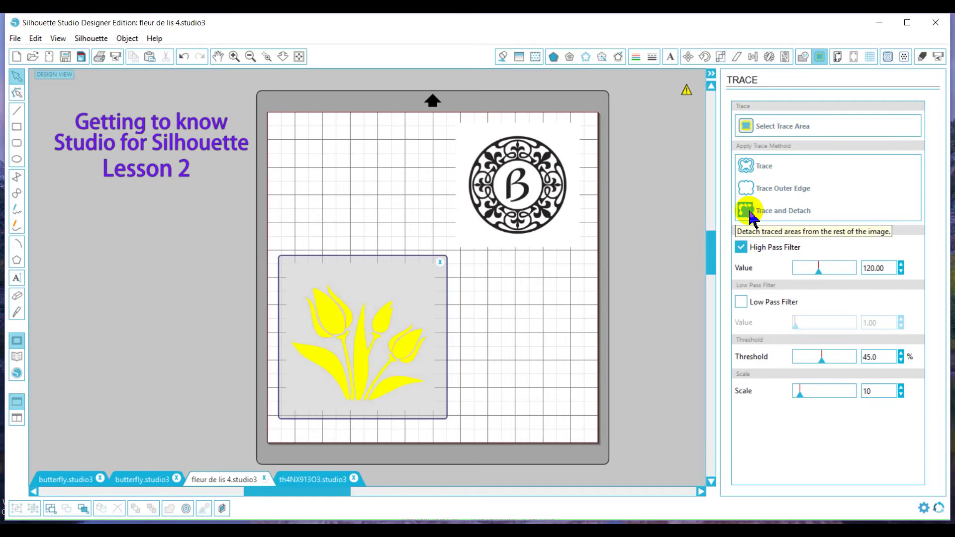
# - Trace and Detach the tulip, move the leftover background off the mat, and pull a petal loose
pyautogui.click(752, 214)
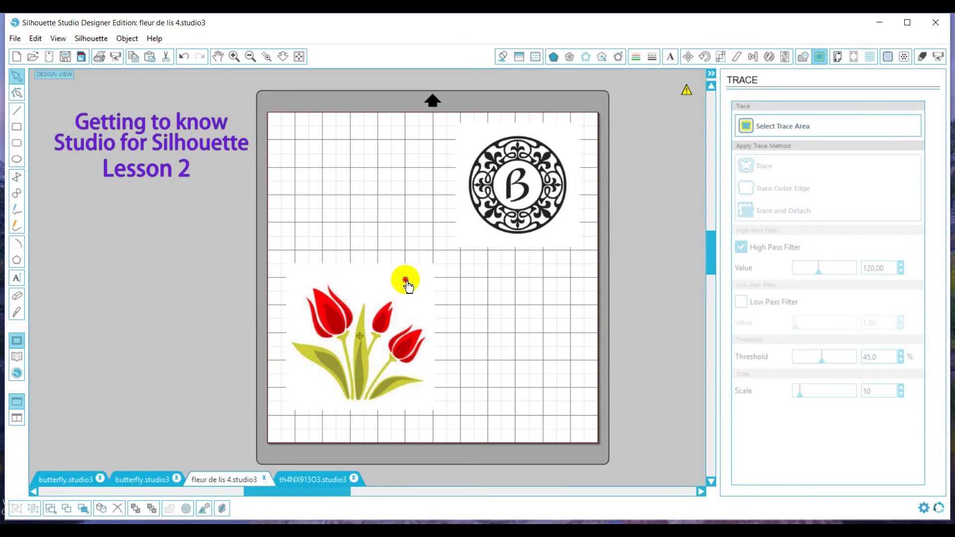
pyautogui.moveTo(407, 285)
pyautogui.mouseDown()
pyautogui.moveTo(454, 290)
pyautogui.moveTo(294, 284)
pyautogui.moveTo(207, 263)
pyautogui.mouseUp()
pyautogui.click(338, 318)
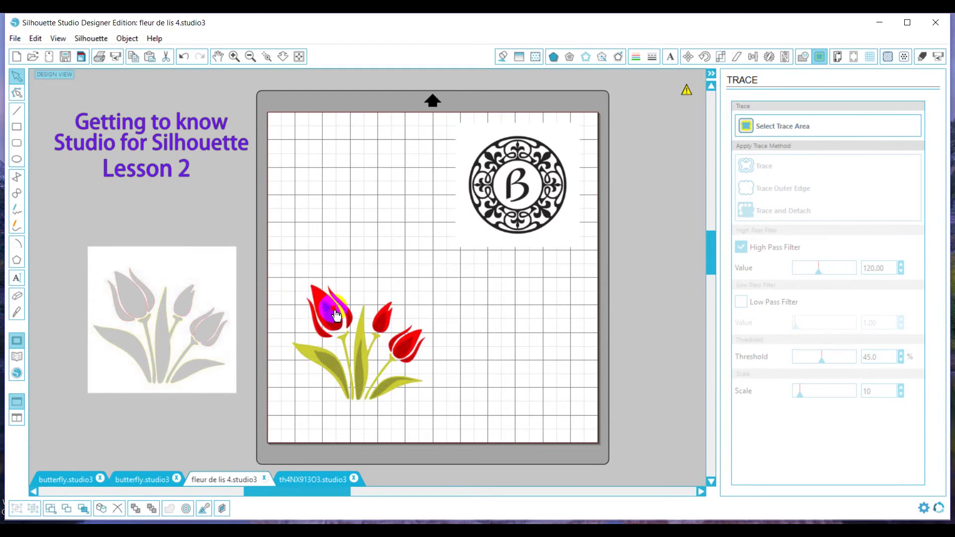
pyautogui.moveTo(337, 316)
pyautogui.mouseDown()
pyautogui.moveTo(268, 319)
pyautogui.moveTo(218, 378)
pyautogui.moveTo(281, 356)
pyautogui.moveTo(321, 312)
pyautogui.moveTo(337, 315)
pyautogui.moveTo(331, 308)
pyautogui.mouseUp()
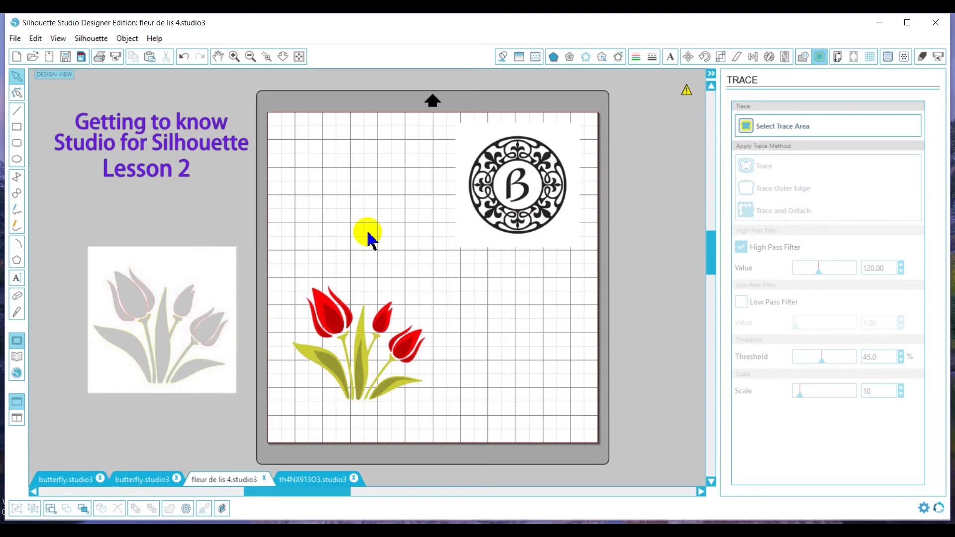
# - Trace the monogram's outer edge with High Pass Filter off, then move the image left
pyautogui.click(758, 129)
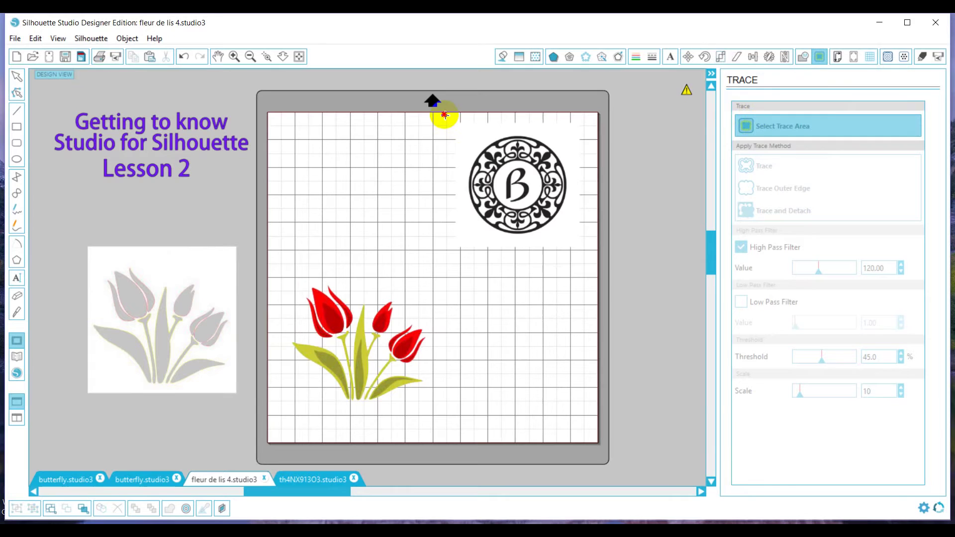
pyautogui.moveTo(444, 115); pyautogui.dragTo(594, 264)
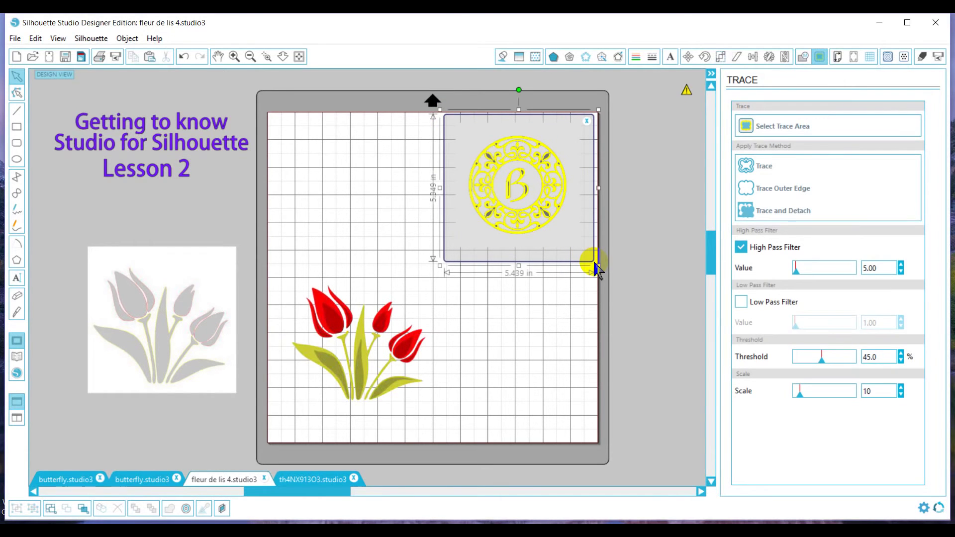
pyautogui.click(741, 247)
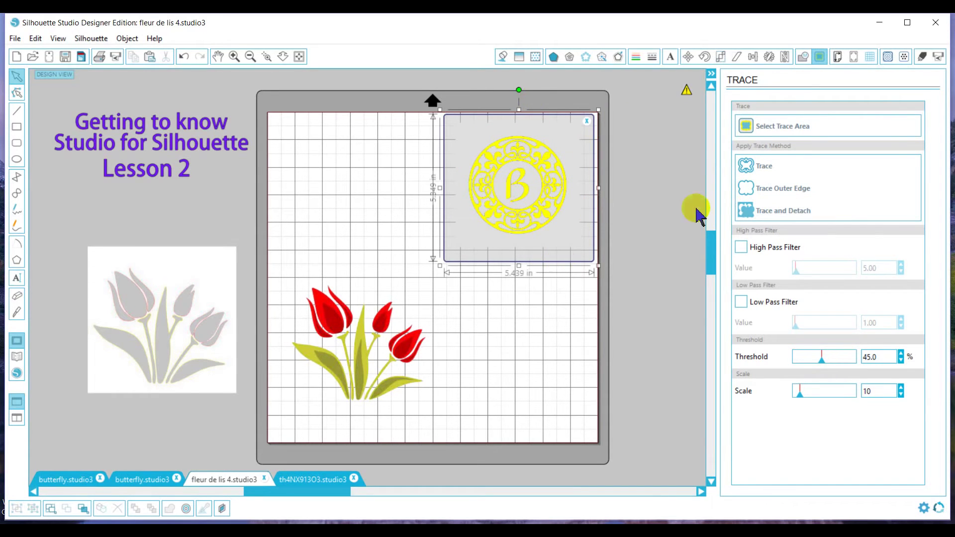
pyautogui.click(792, 193)
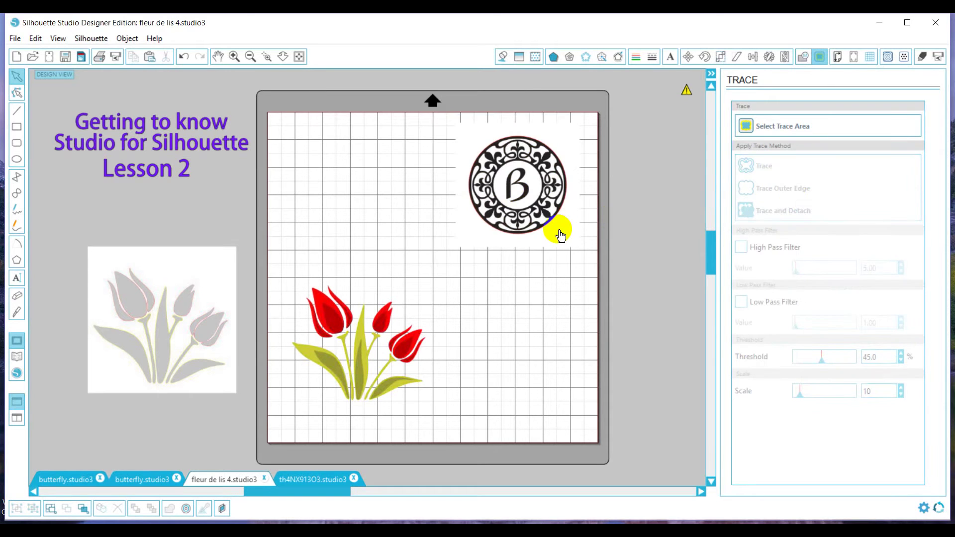
pyautogui.moveTo(561, 236)
pyautogui.mouseDown()
pyautogui.moveTo(486, 220)
pyautogui.moveTo(429, 233)
pyautogui.mouseUp()
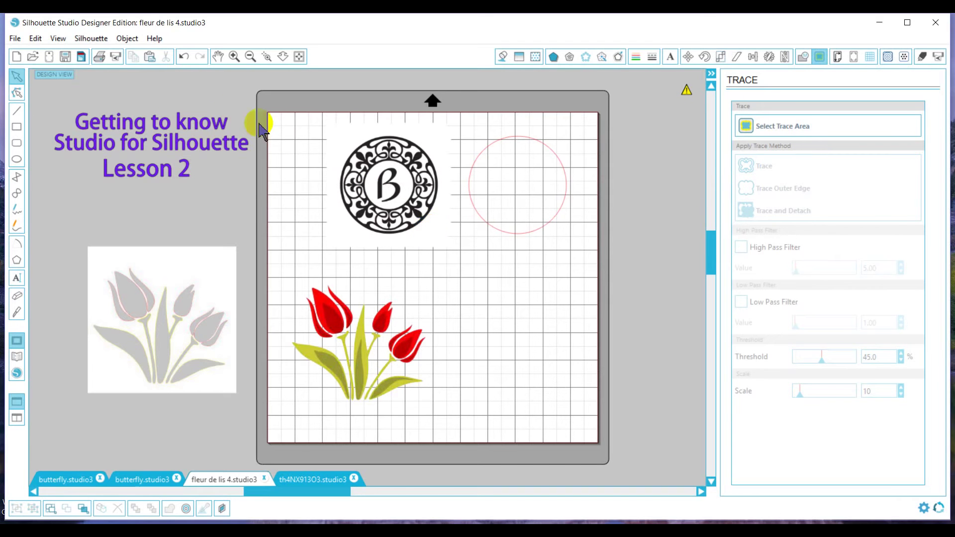
# - Undo the outer-edge trace, fully trace the monogram at High Pass Filter 234, and move the image aside
pyautogui.click(183, 56)
pyautogui.click(183, 57)
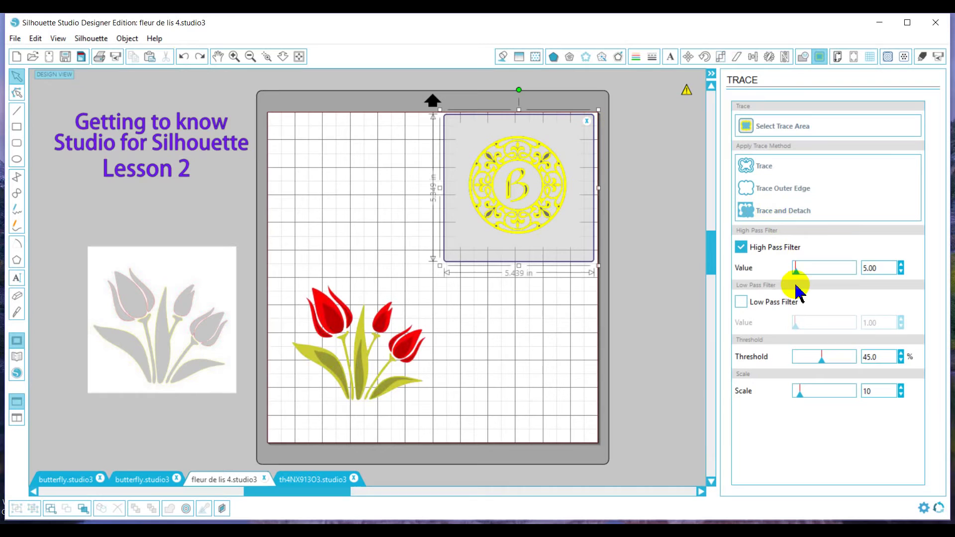
pyautogui.moveTo(796, 271); pyautogui.dragTo(832, 284)
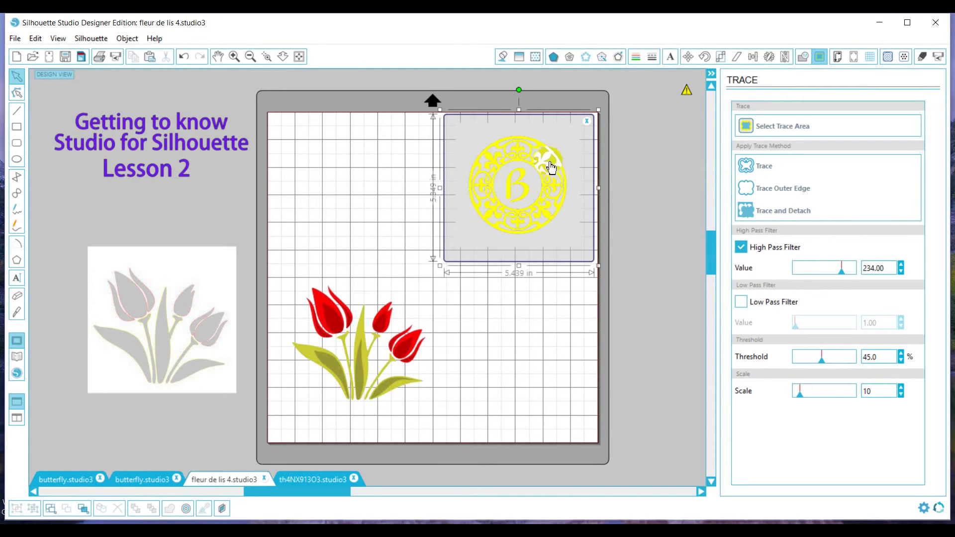
pyautogui.click(749, 167)
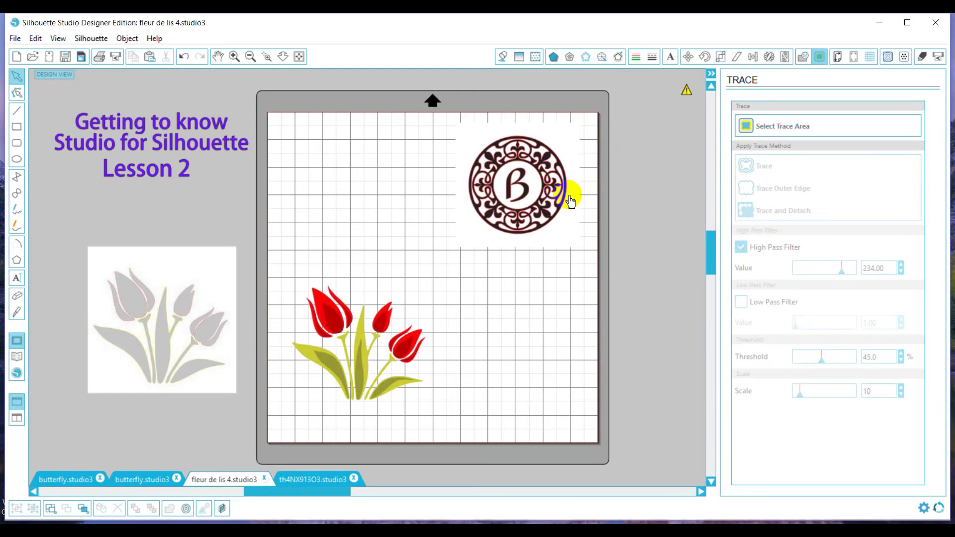
pyautogui.moveTo(570, 201); pyautogui.dragTo(416, 188)
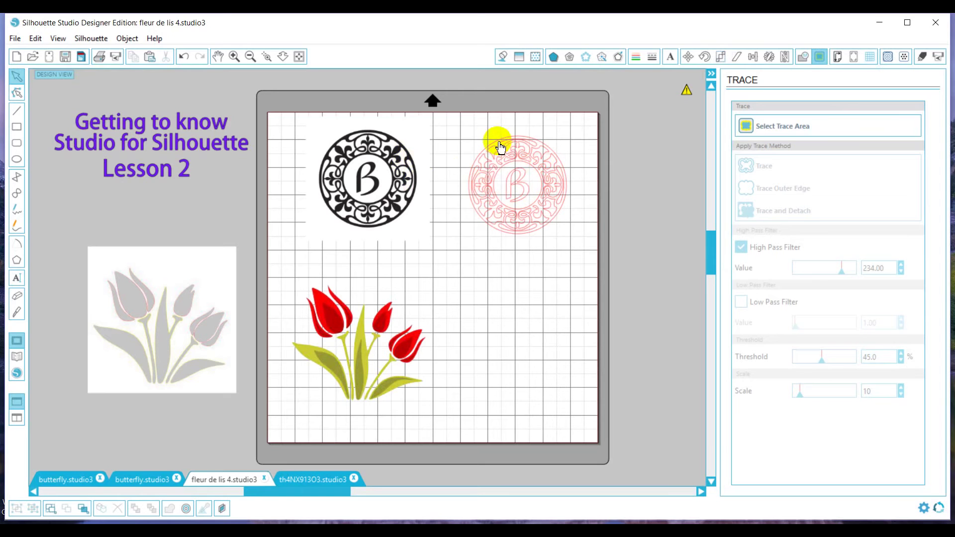
# - Fill the traced monogram outline with a dark colour and nudge it up slightly
pyautogui.click(496, 153)
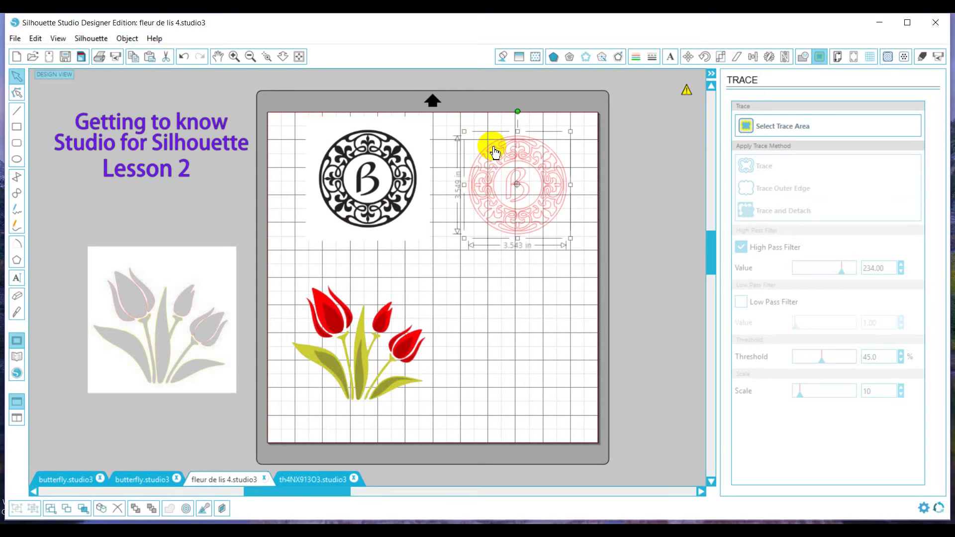
pyautogui.click(501, 57)
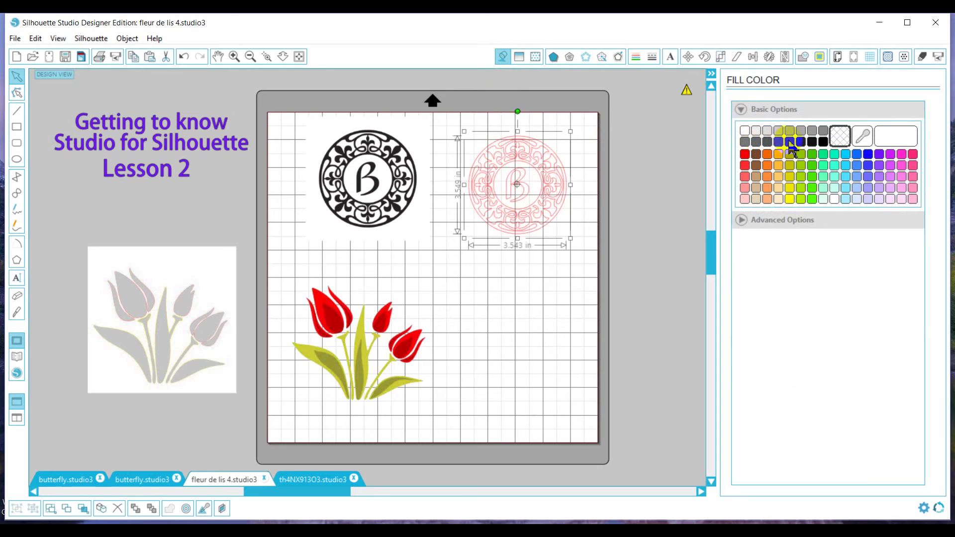
pyautogui.click(801, 142)
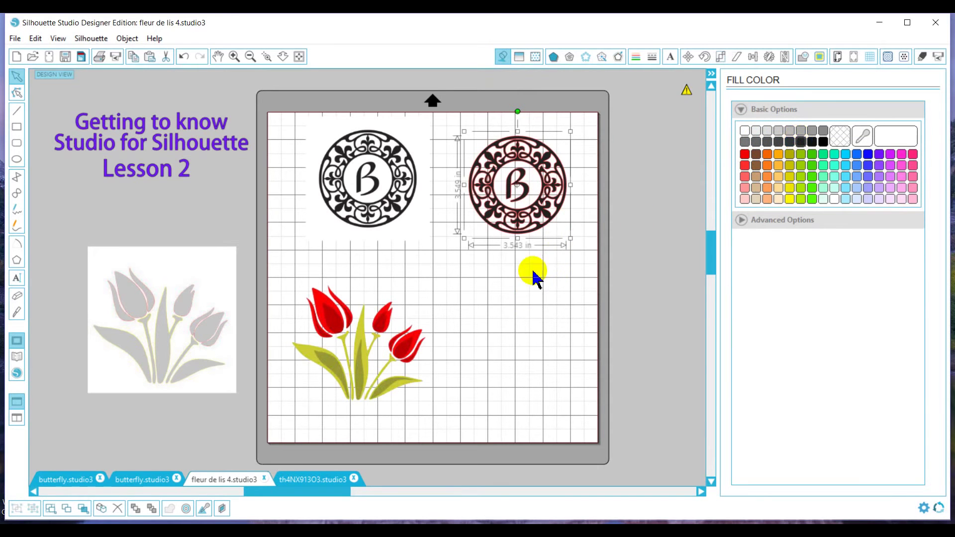
pyautogui.moveTo(547, 222); pyautogui.dragTo(541, 214)
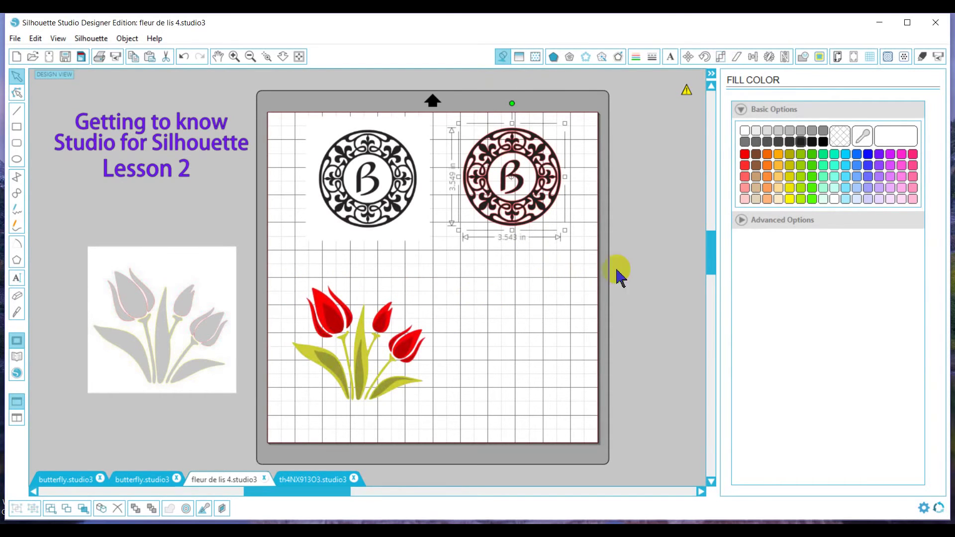
# - Reposition the original monogram image and set its Cut Style to No Cut
pyautogui.click(922, 56)
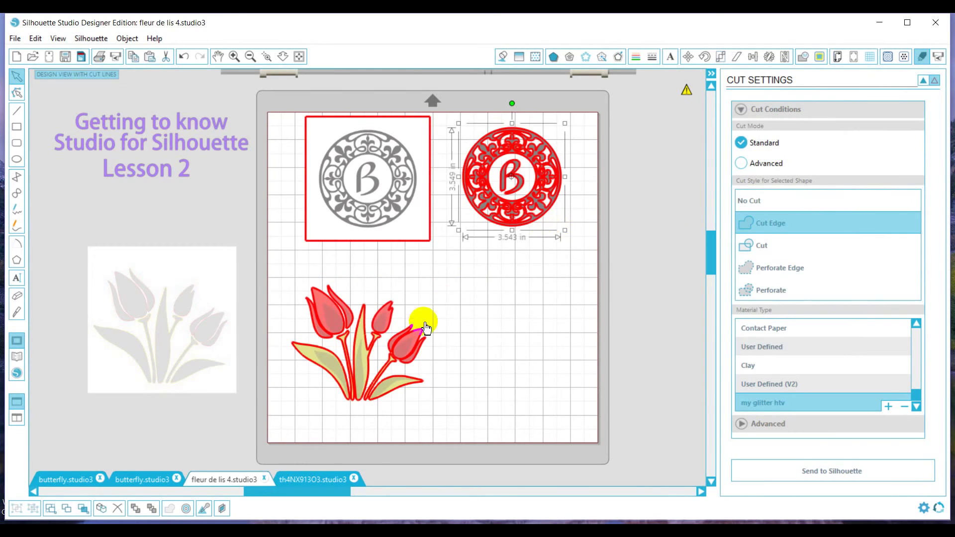
pyautogui.click(512, 305)
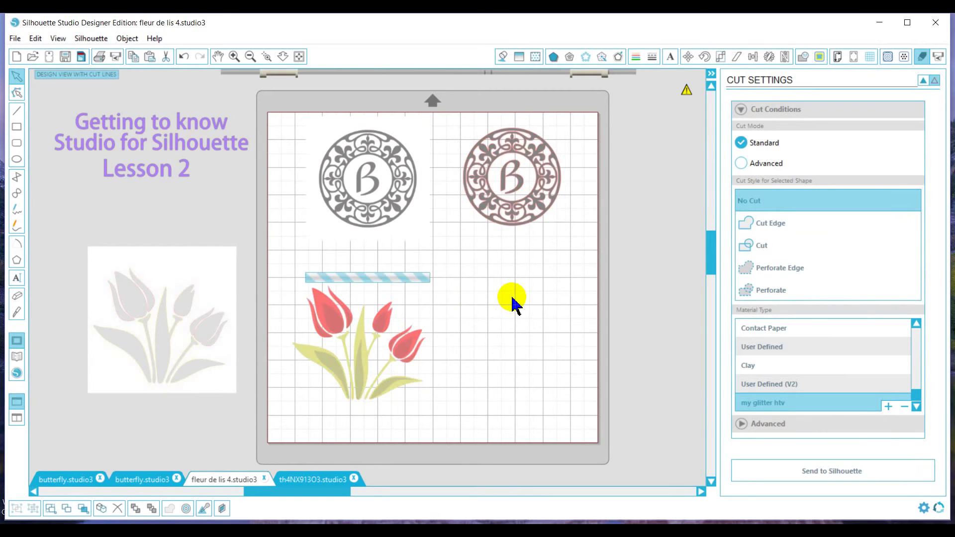
pyautogui.moveTo(411, 206); pyautogui.dragTo(430, 216)
pyautogui.press('Escape')
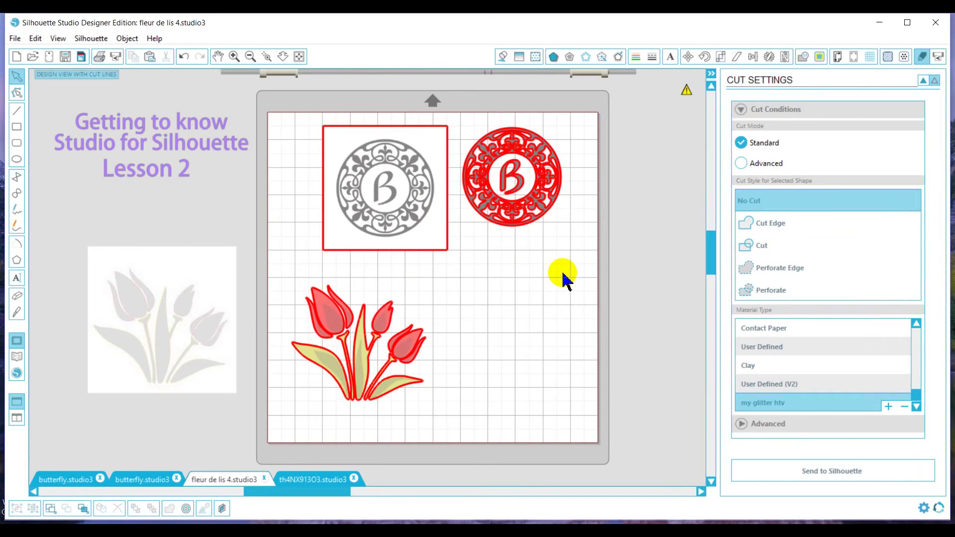
pyautogui.click(436, 250)
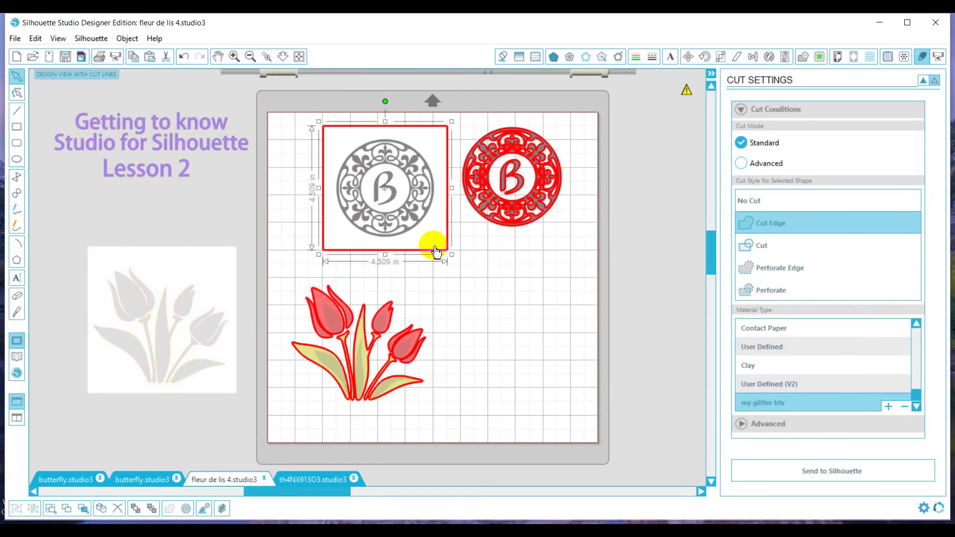
pyautogui.click(749, 205)
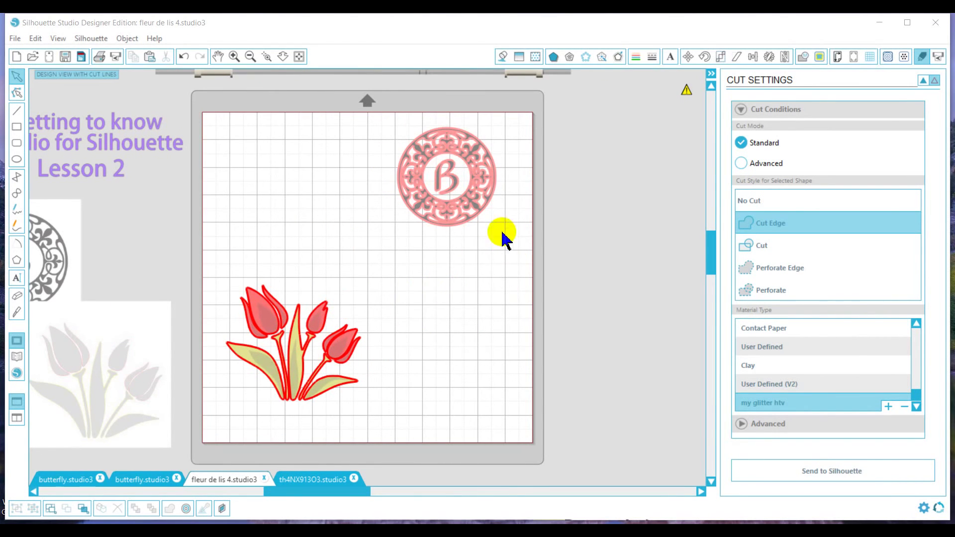
# - Select a single tulip bud, then the whole tulip group, to check their red cut edges
pyautogui.click(338, 358)
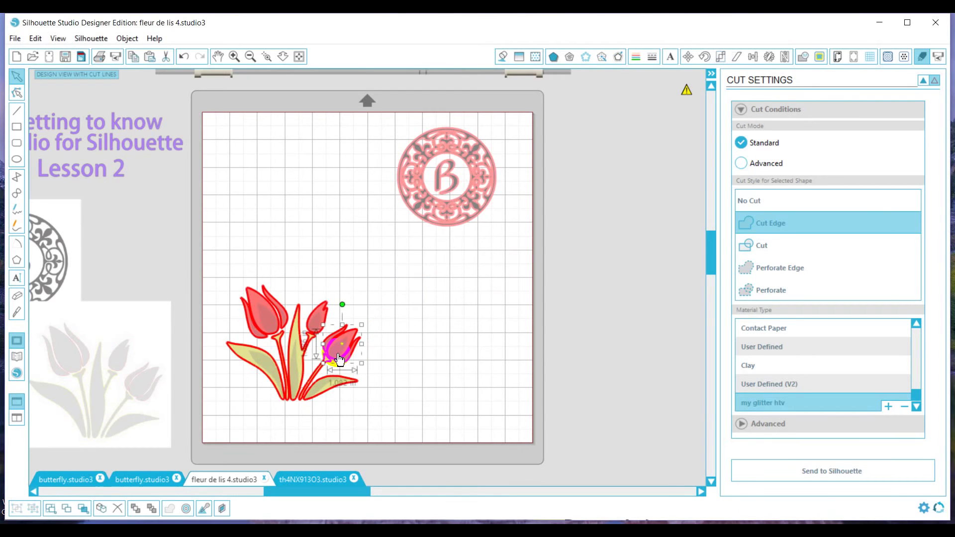
pyautogui.moveTo(220, 256); pyautogui.dragTo(387, 411)
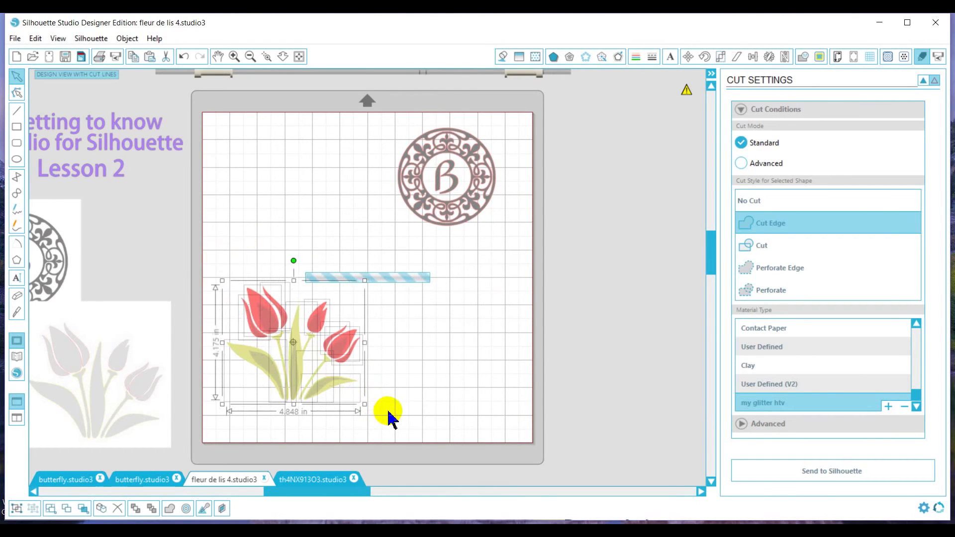
pyautogui.click(426, 382)
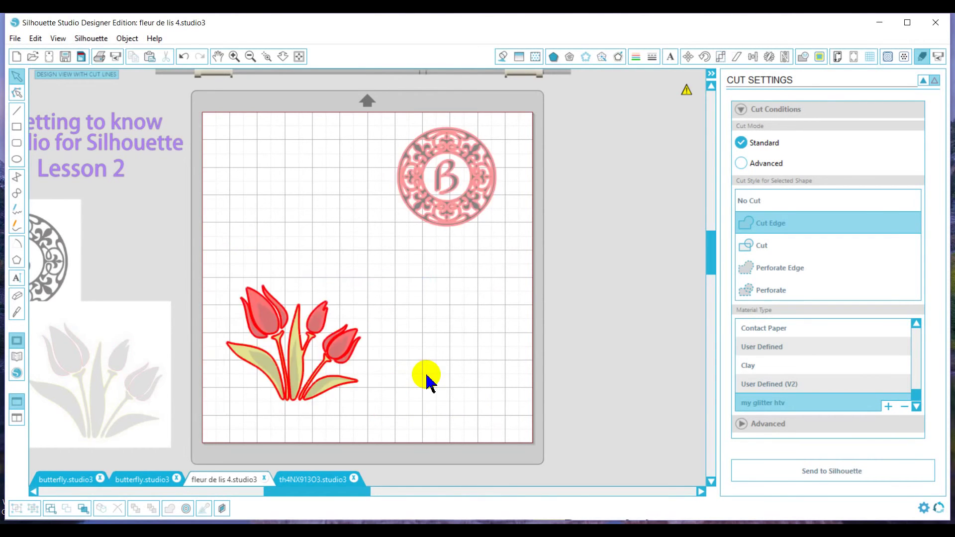
# - Nudge the traced monogram, then release its compound path into separate filled pieces
pyautogui.click(249, 316)
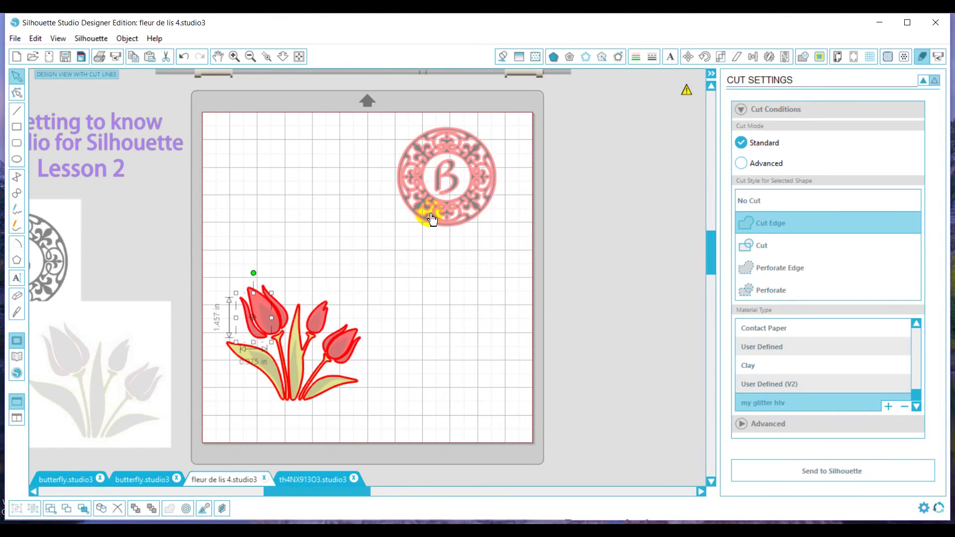
pyautogui.moveTo(432, 219)
pyautogui.mouseDown()
pyautogui.moveTo(424, 213)
pyautogui.moveTo(386, 241)
pyautogui.moveTo(420, 222)
pyautogui.moveTo(422, 230)
pyautogui.moveTo(419, 218)
pyautogui.moveTo(455, 293)
pyautogui.moveTo(438, 217)
pyautogui.moveTo(444, 228)
pyautogui.mouseUp()
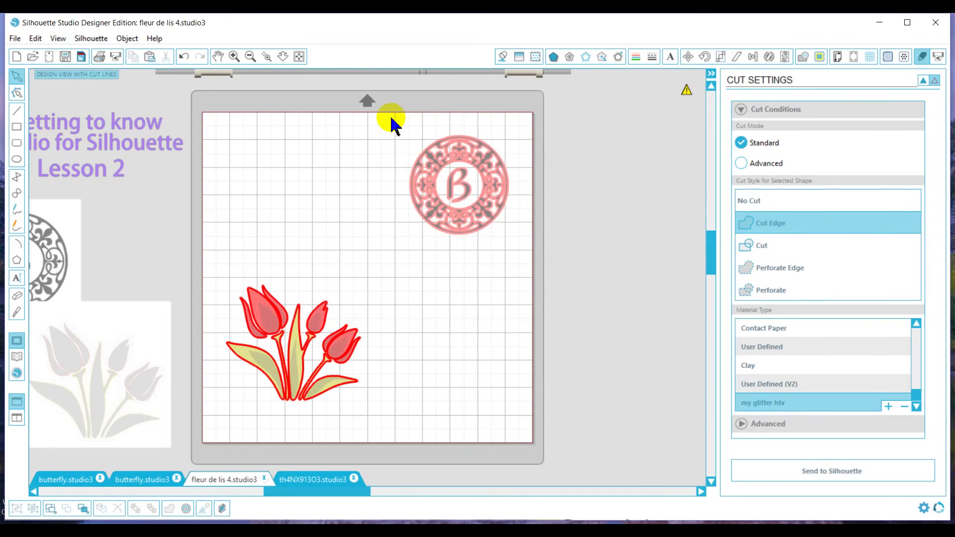
pyautogui.moveTo(392, 120); pyautogui.dragTo(519, 254)
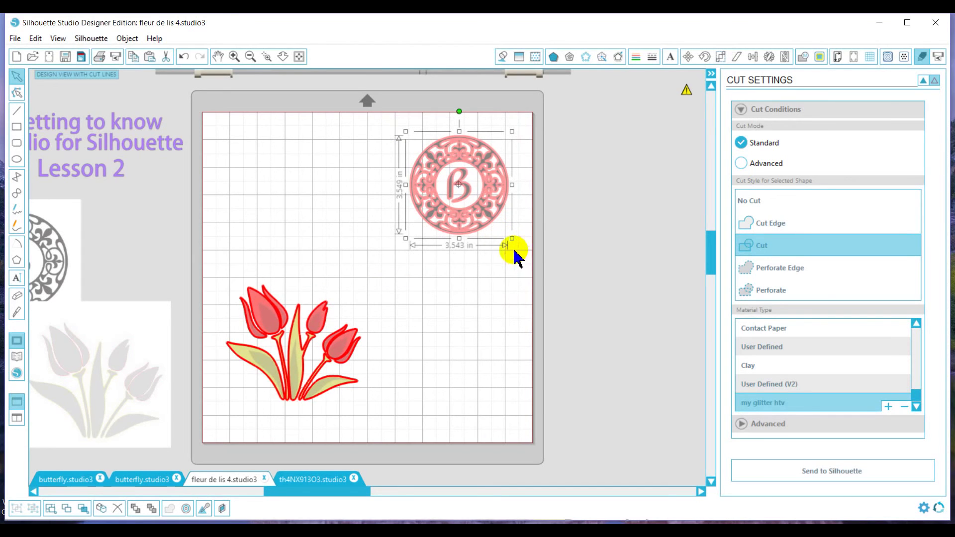
pyautogui.rightClick(471, 219)
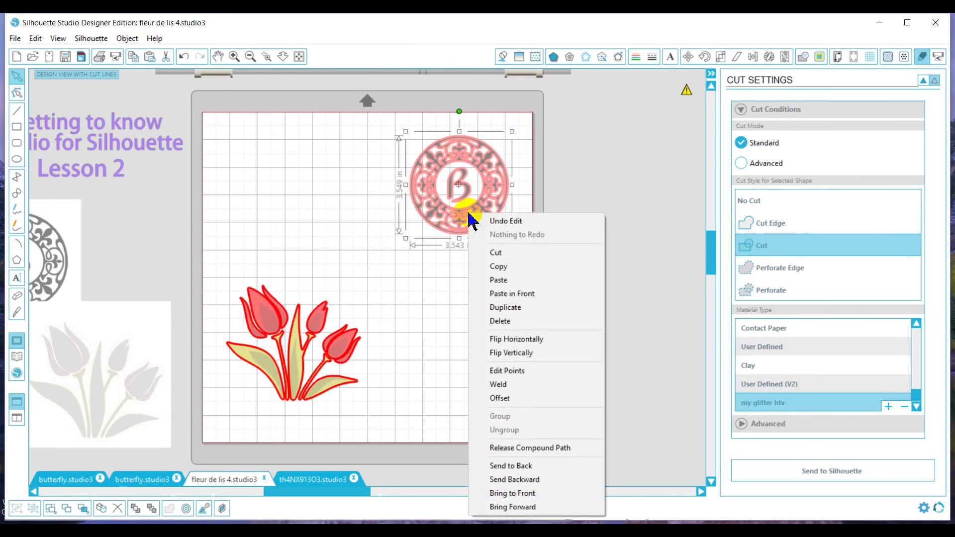
pyautogui.click(481, 450)
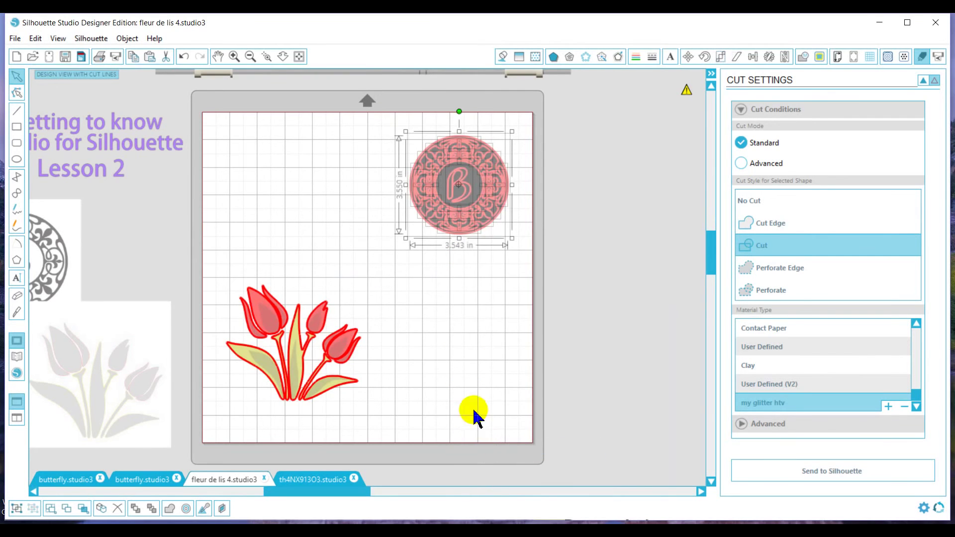
pyautogui.click(462, 356)
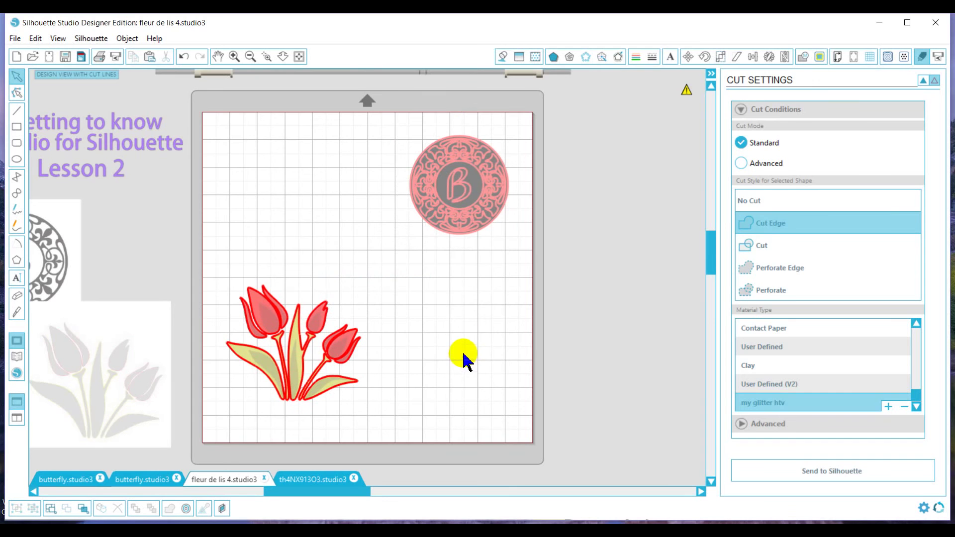
# - Return to Design View and set the whole monogram circle's fill to transparent
pyautogui.click(502, 57)
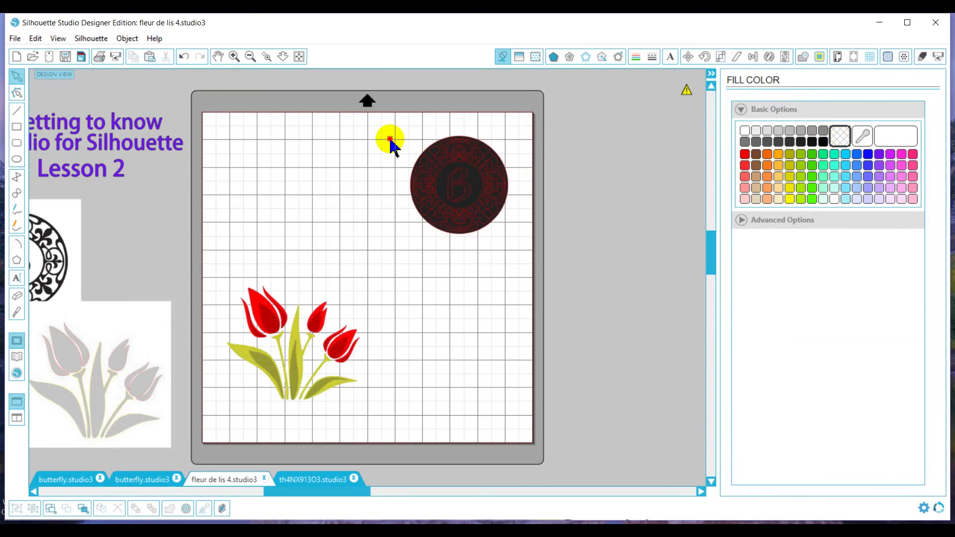
pyautogui.moveTo(389, 138); pyautogui.dragTo(550, 259)
pyautogui.click(841, 143)
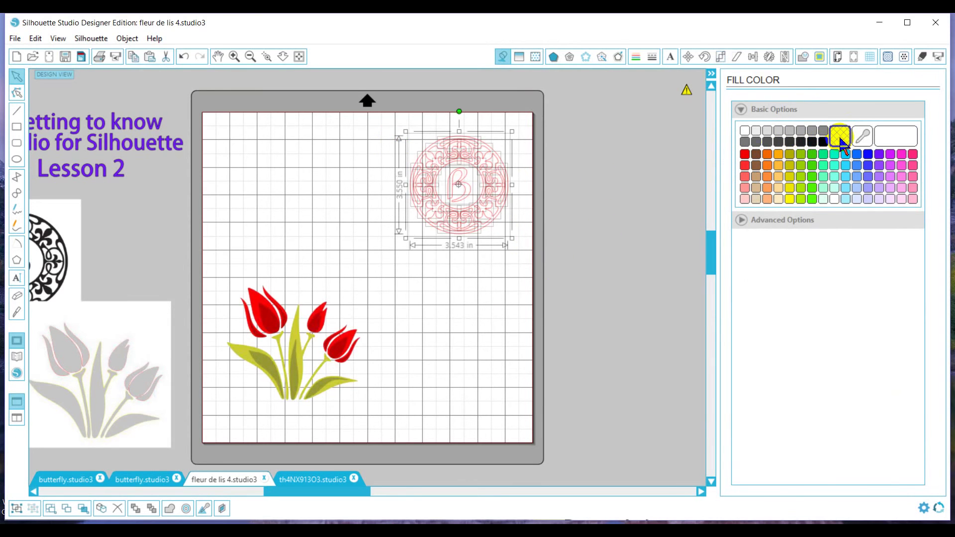
pyautogui.click(548, 187)
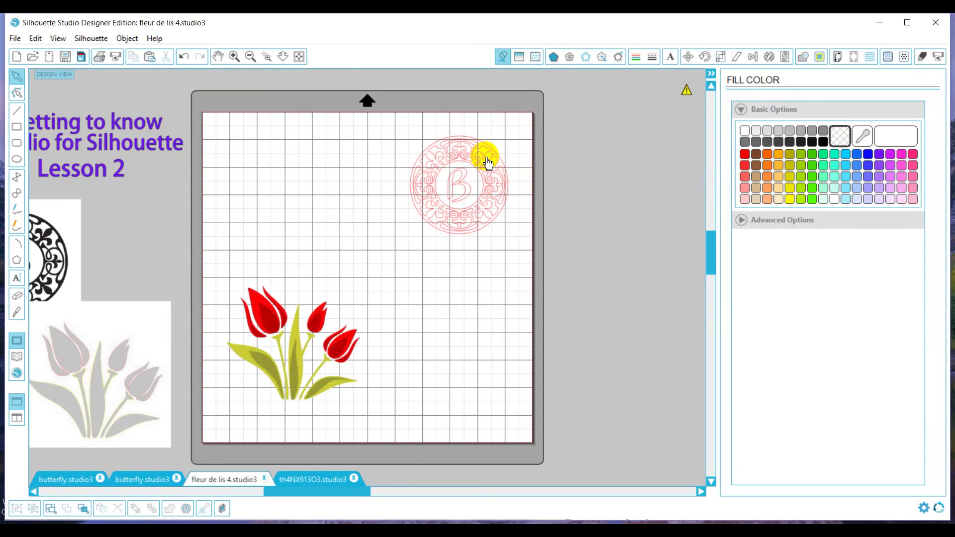
pyautogui.click(512, 166)
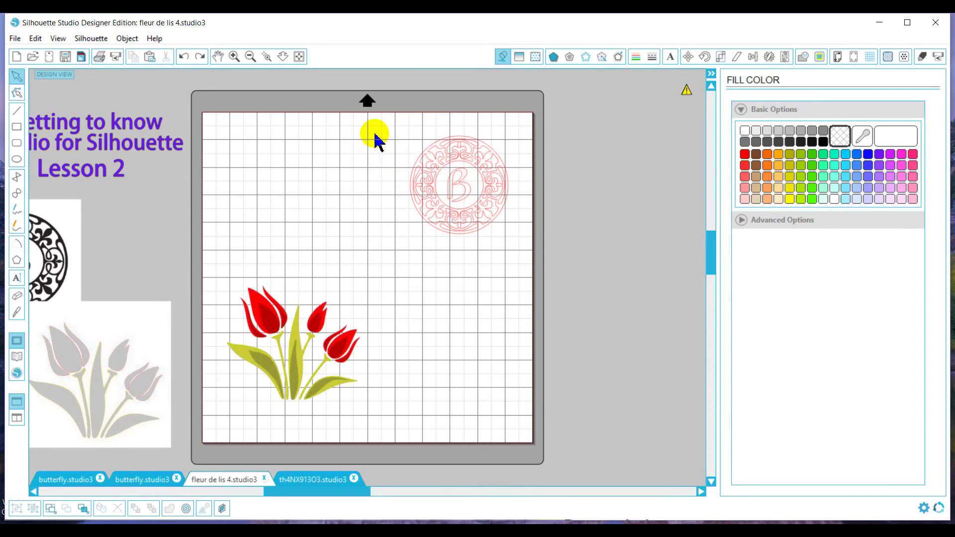
# - Try Perforate Edge and Perforate on the tulip design, then set it back to plain Cut
pyautogui.click(922, 57)
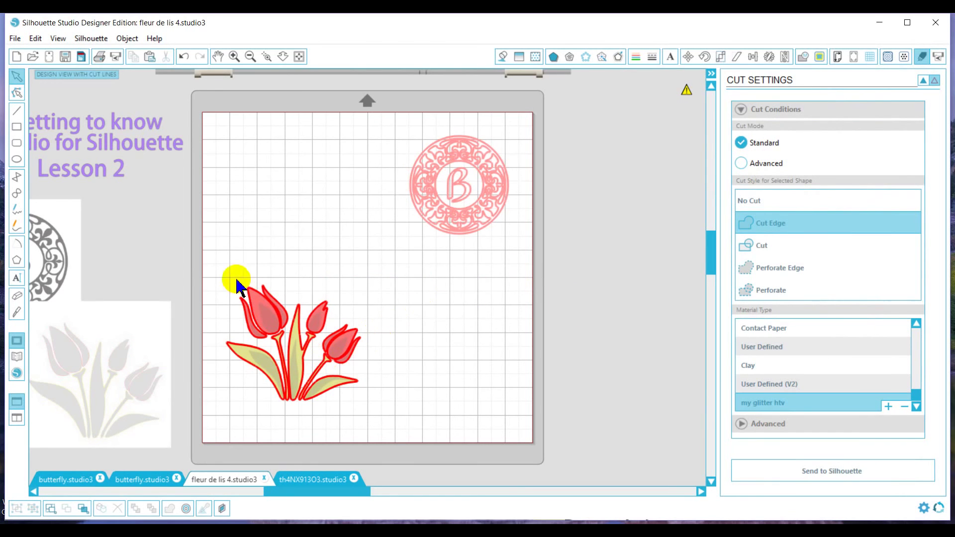
pyautogui.click(766, 270)
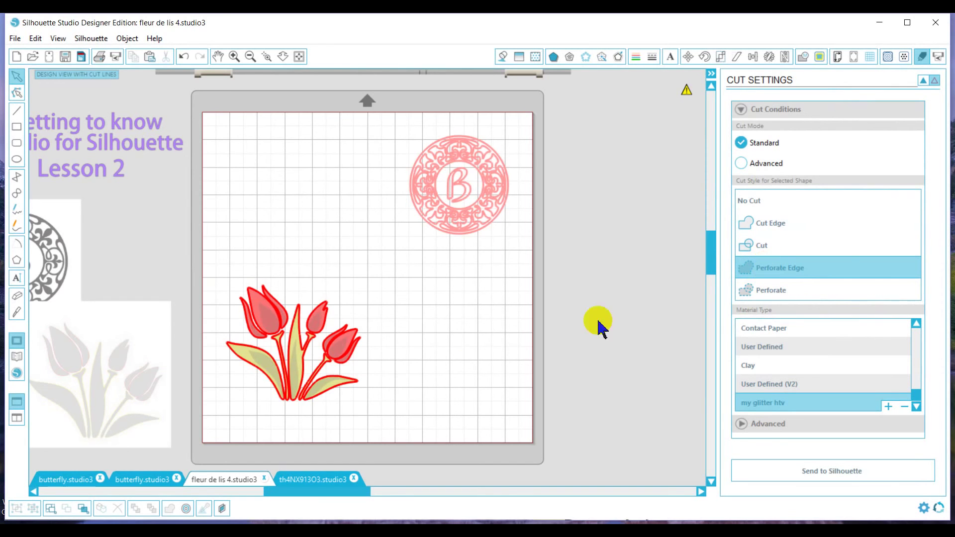
pyautogui.moveTo(214, 264); pyautogui.dragTo(388, 447)
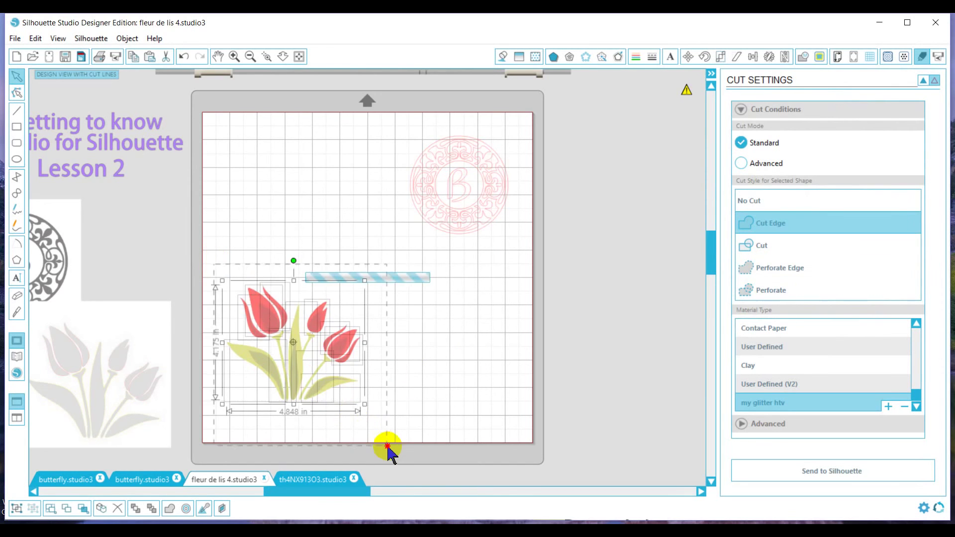
pyautogui.click(780, 273)
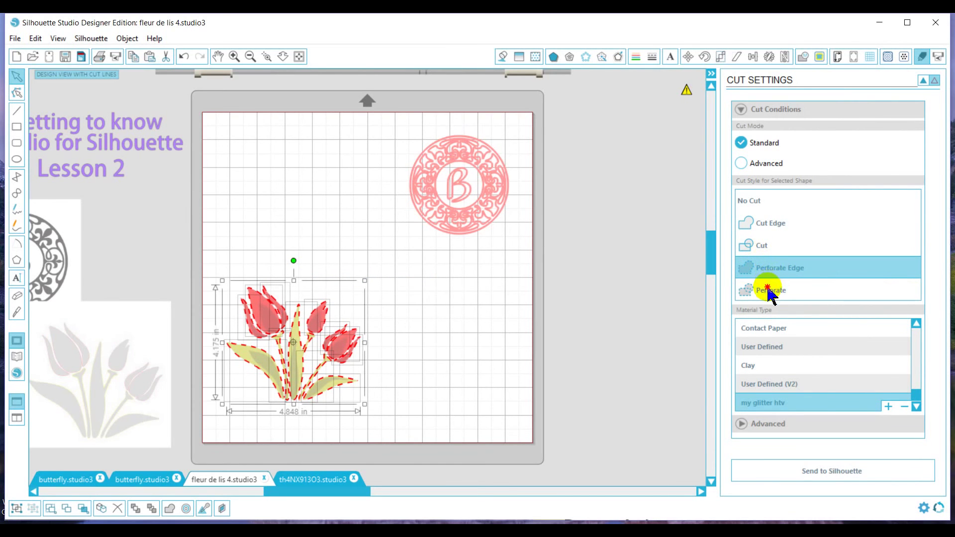
pyautogui.click(768, 291)
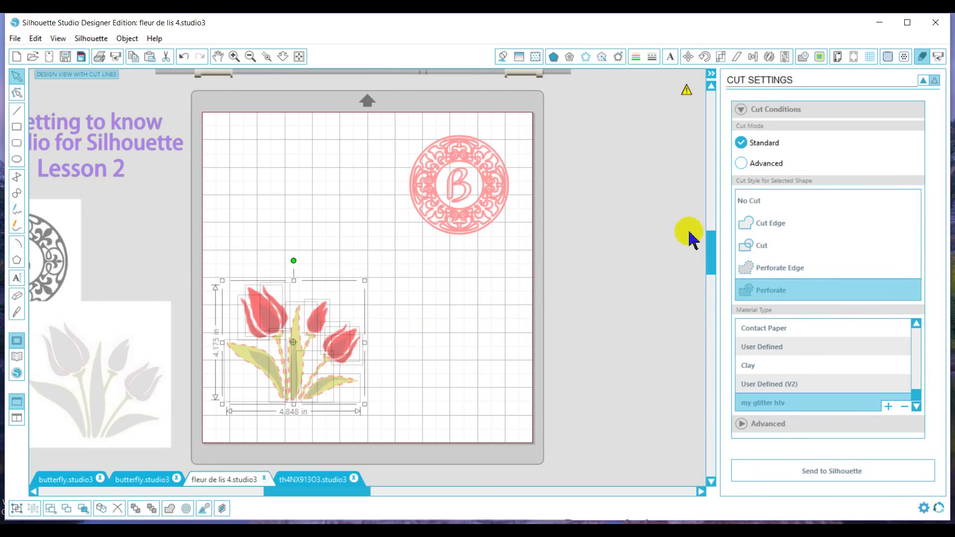
pyautogui.click(745, 246)
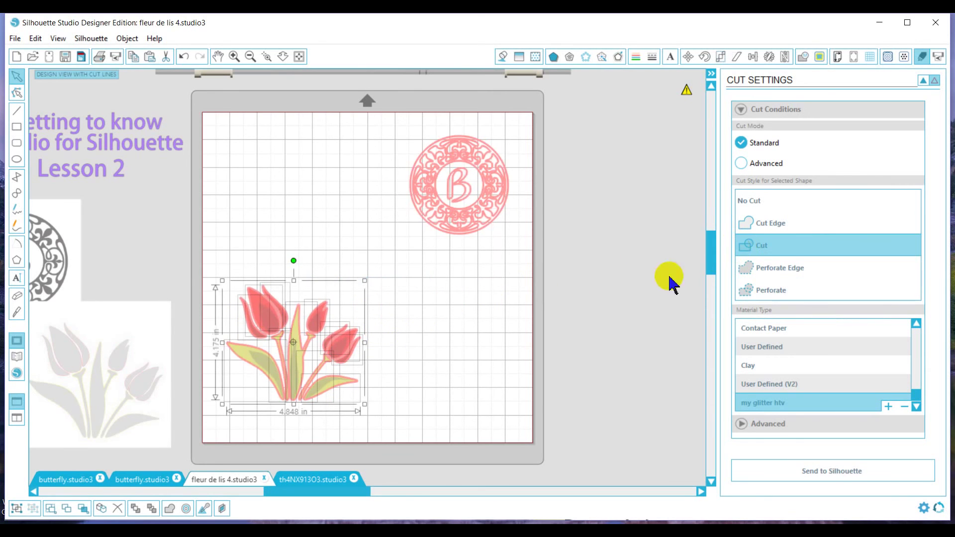
pyautogui.click(452, 383)
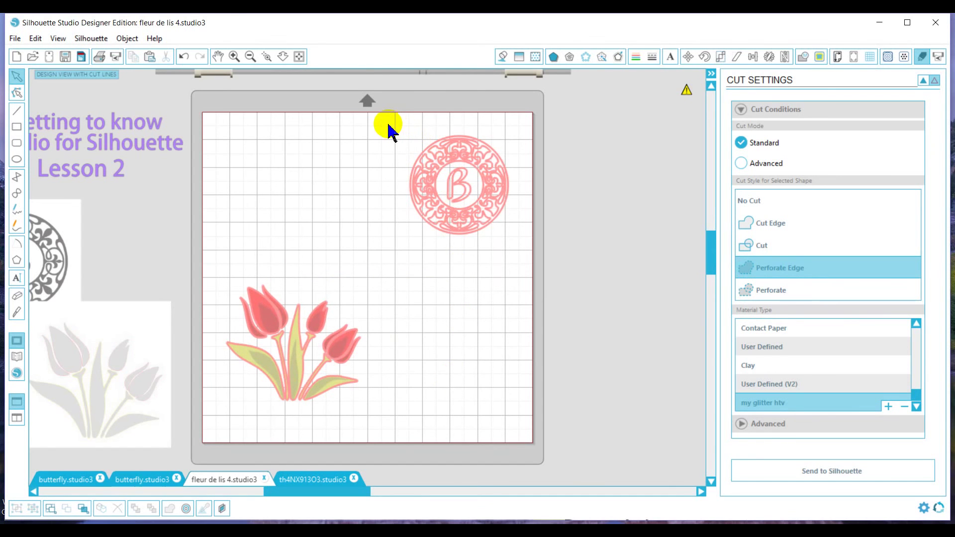
# - Make the monogram circle a compound path and shift it slightly right on the mat
pyautogui.click(448, 187)
pyautogui.rightClick(472, 218)
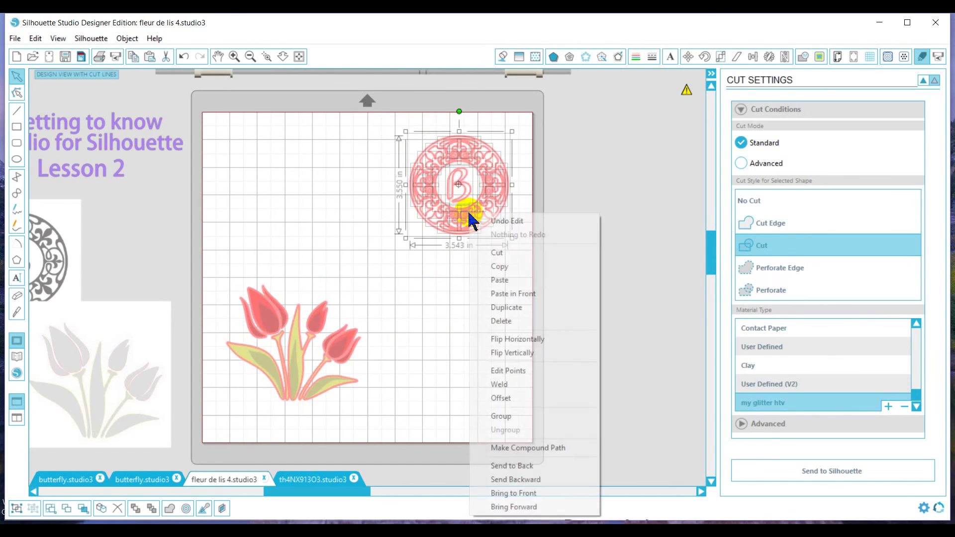
pyautogui.click(530, 450)
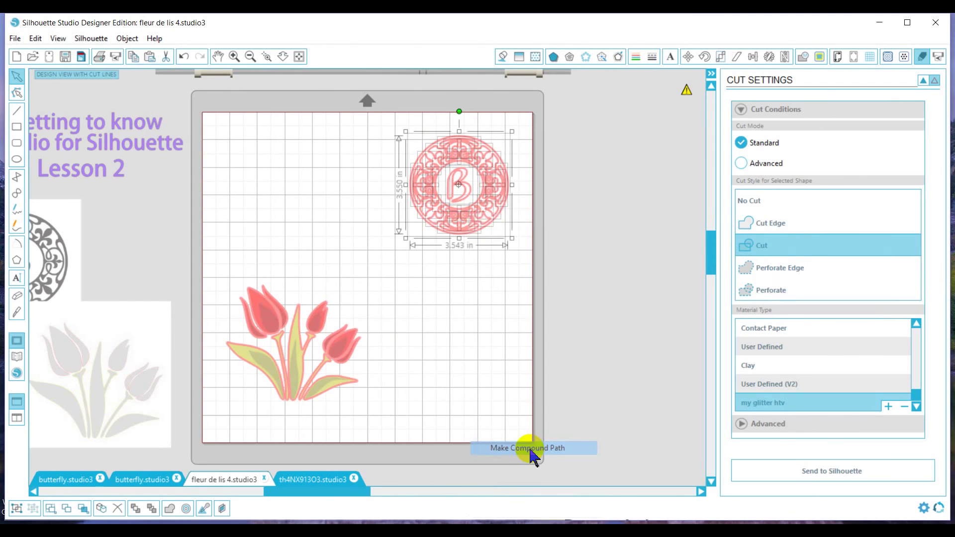
pyautogui.click(495, 331)
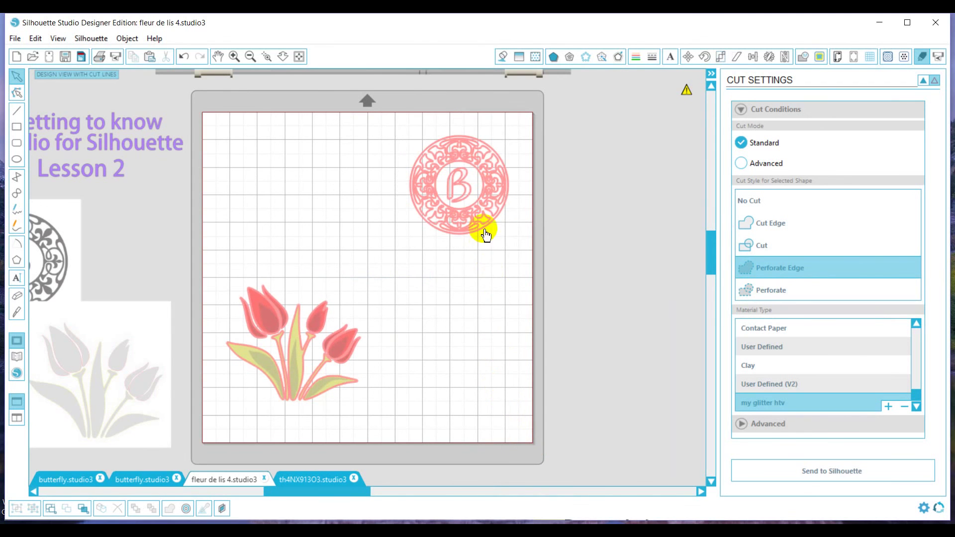
pyautogui.moveTo(446, 150)
pyautogui.mouseDown()
pyautogui.moveTo(405, 187)
pyautogui.moveTo(454, 134)
pyautogui.moveTo(457, 149)
pyautogui.mouseUp()
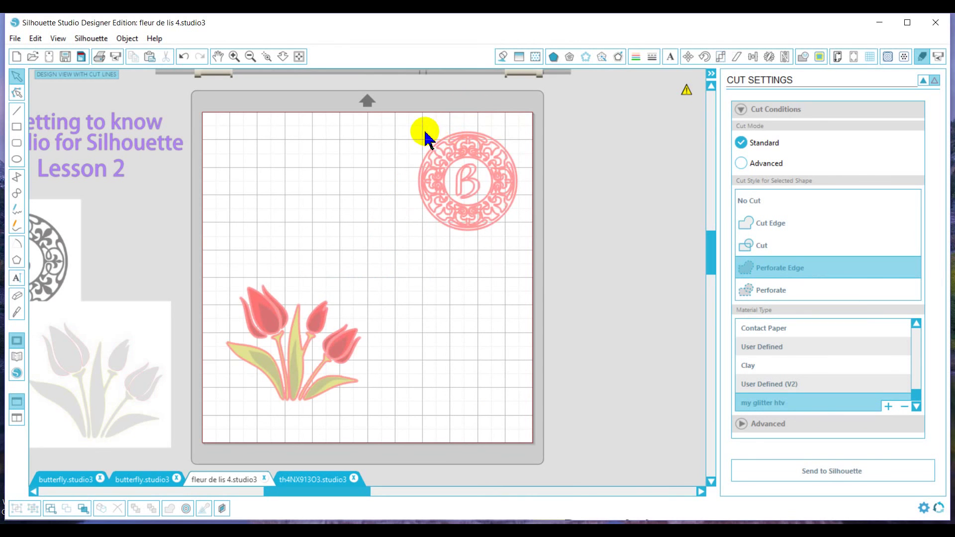
pyautogui.click(458, 181)
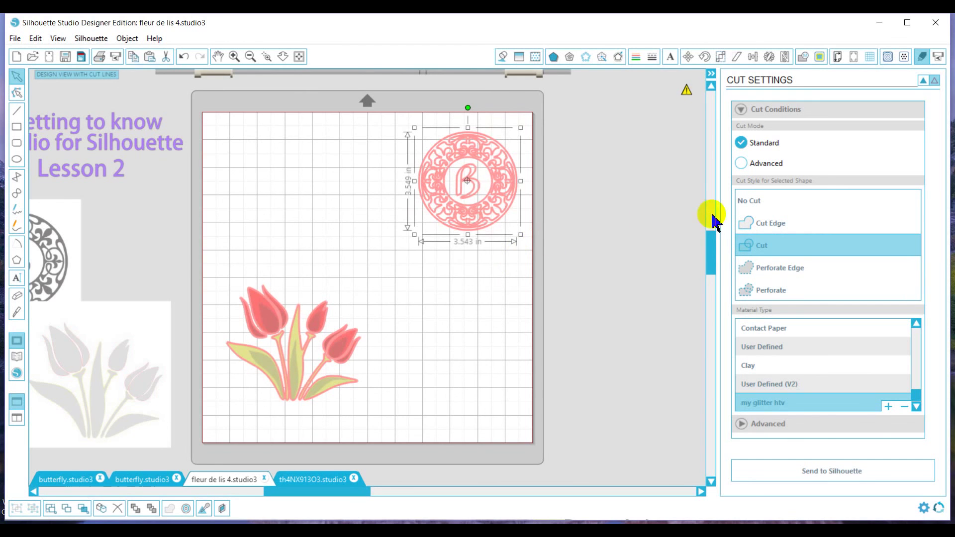
# - Toggle the monogram between Cut Edge and Cut, leaving it on plain Cut
pyautogui.click(774, 225)
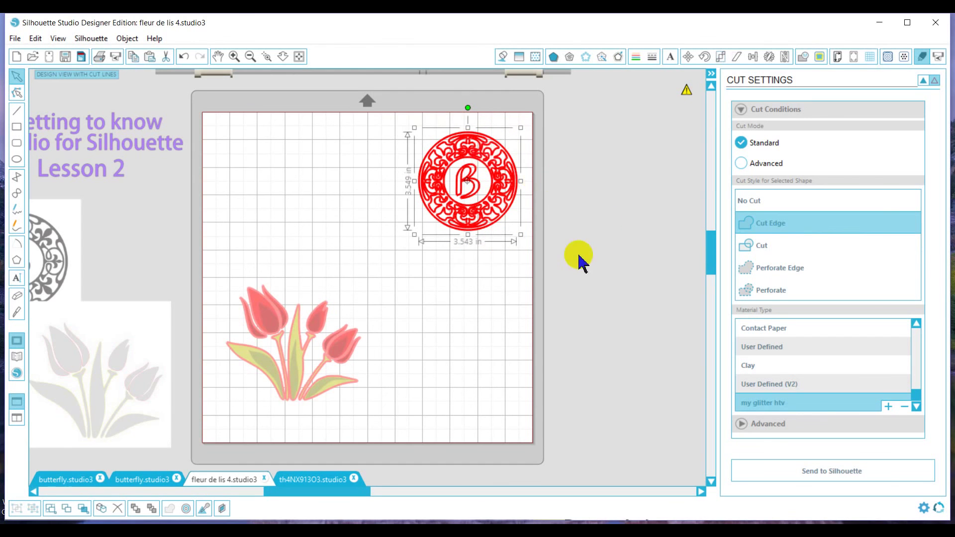
pyautogui.click(751, 247)
pyautogui.click(757, 230)
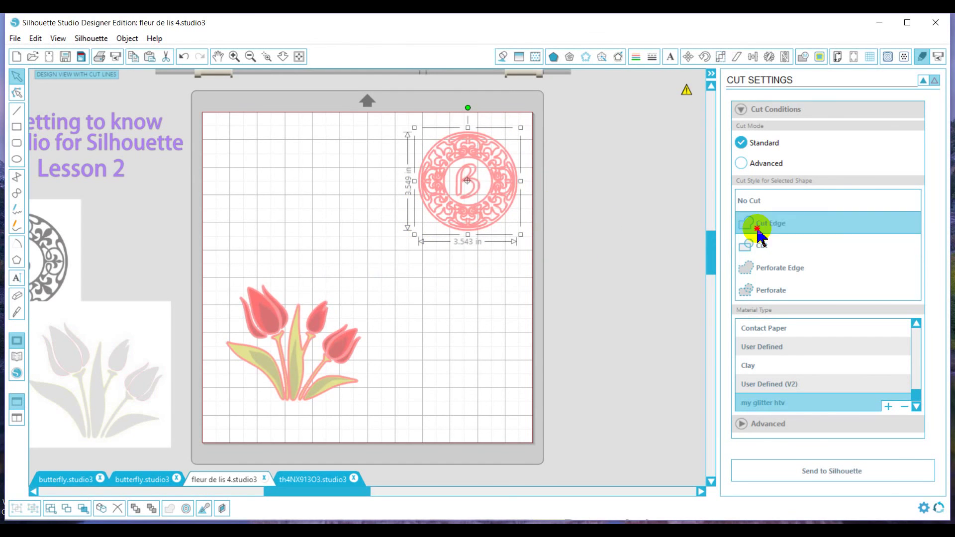
pyautogui.click(761, 249)
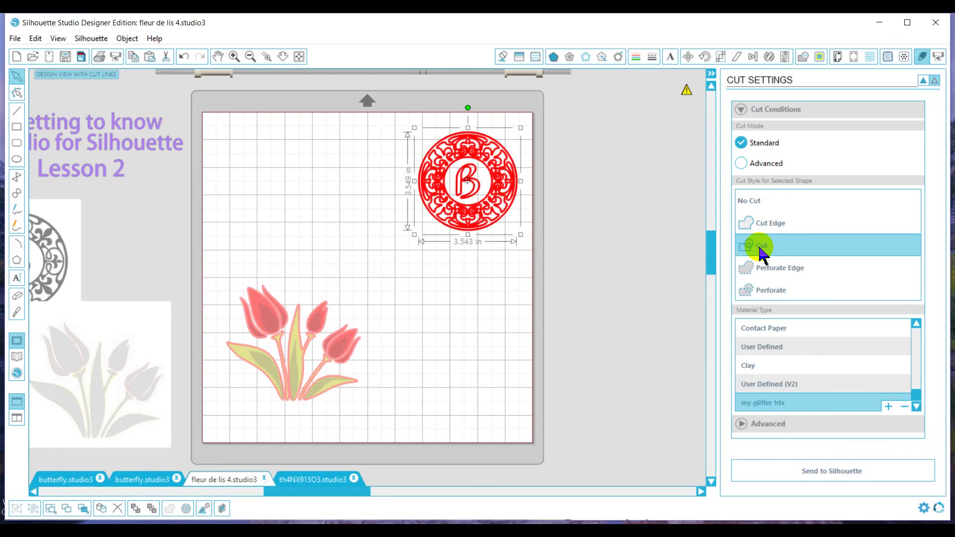
# - Set the monogram to Cut Edge, then release its compound path into separate pieces
pyautogui.click(761, 226)
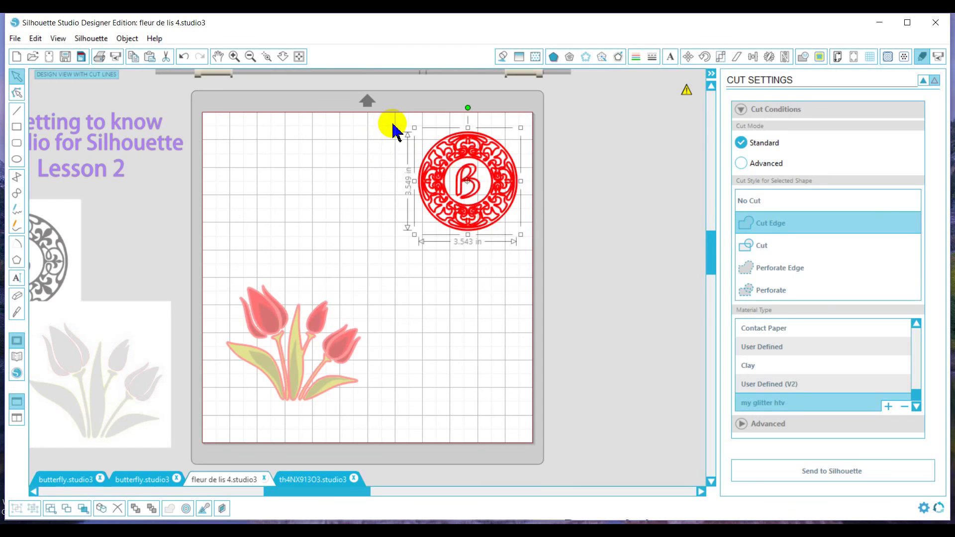
pyautogui.rightClick(489, 221)
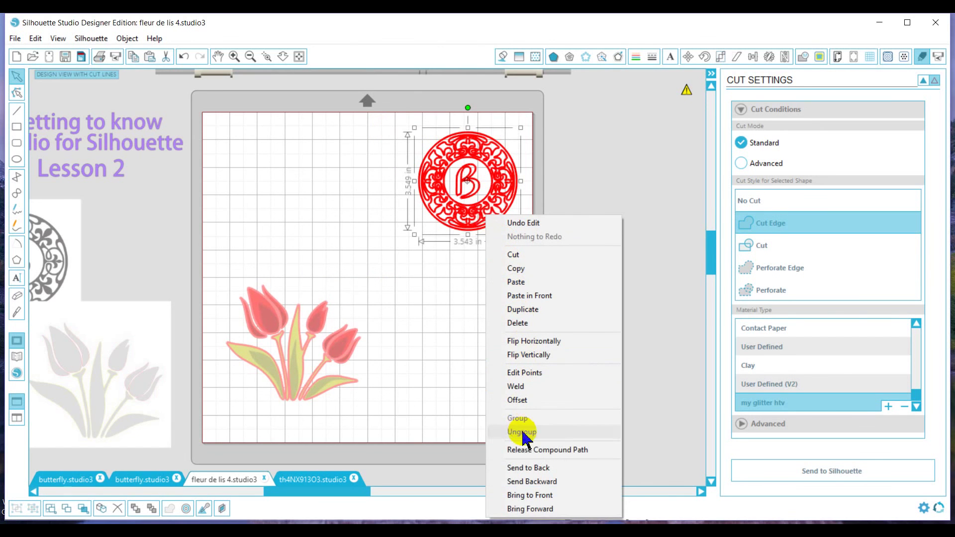
pyautogui.click(526, 450)
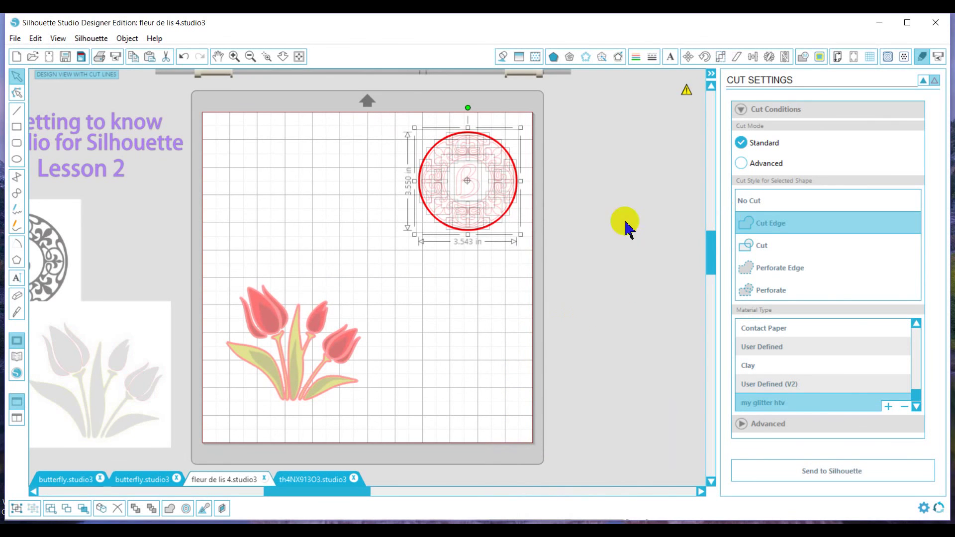
pyautogui.click(482, 313)
# - Give all the released monogram pieces the plain Cut style
pyautogui.click(748, 229)
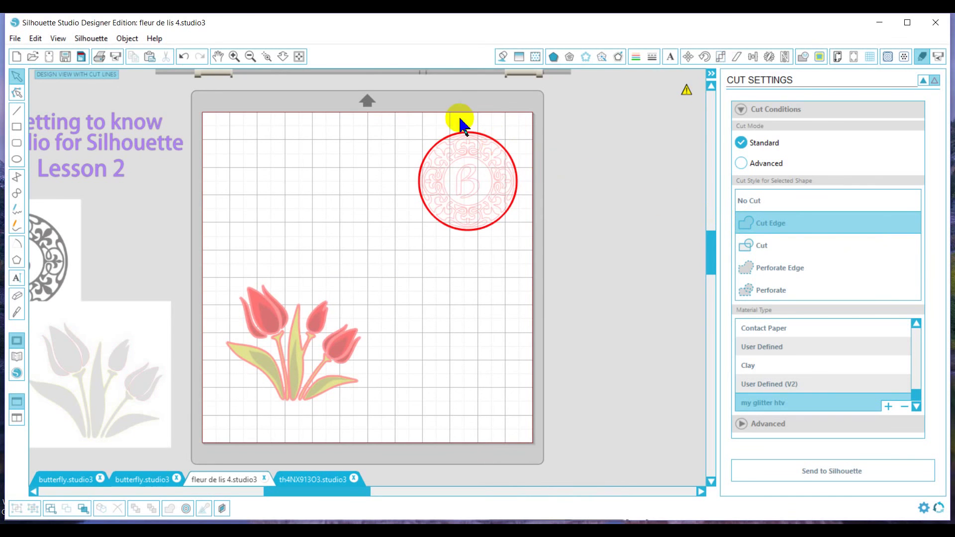
pyautogui.moveTo(407, 123); pyautogui.dragTo(544, 238)
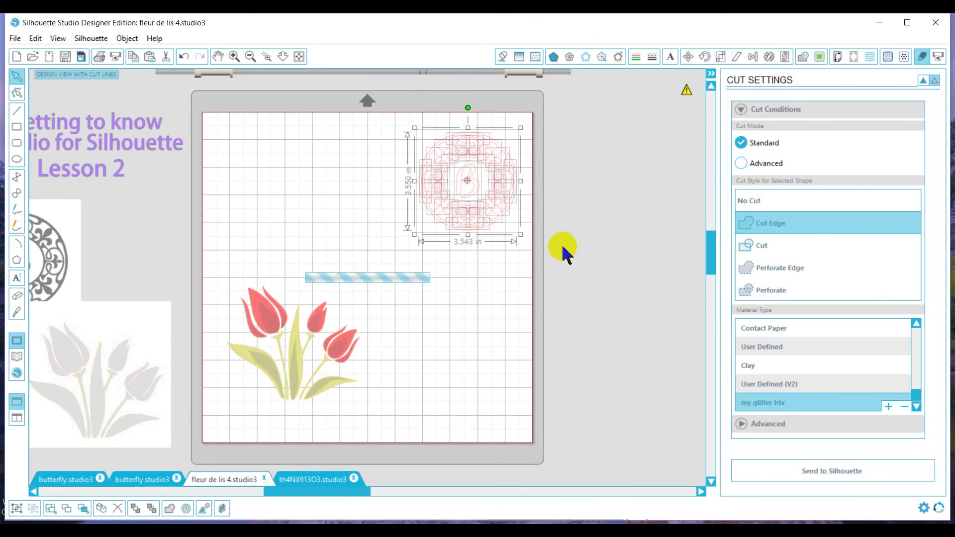
pyautogui.click(753, 245)
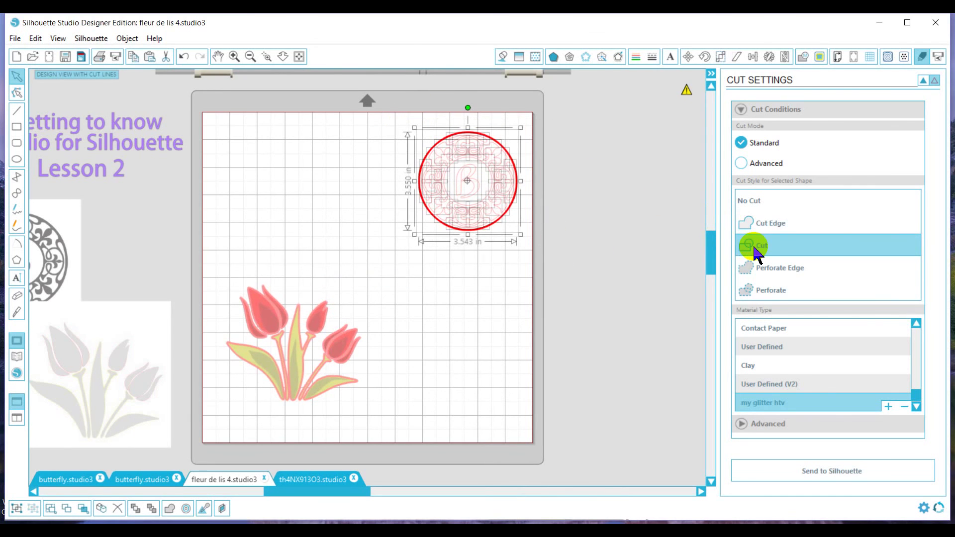
pyautogui.click(512, 367)
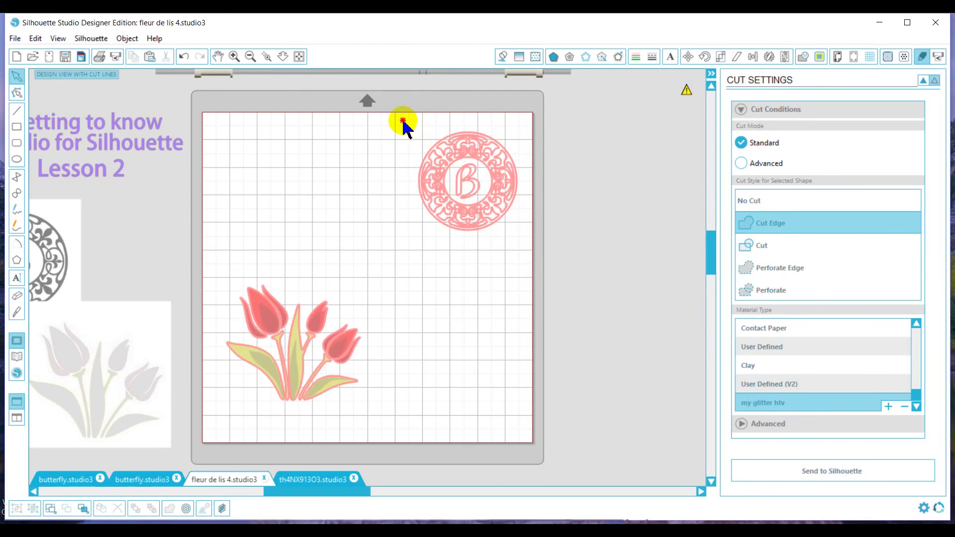
pyautogui.moveTo(403, 121); pyautogui.dragTo(495, 226)
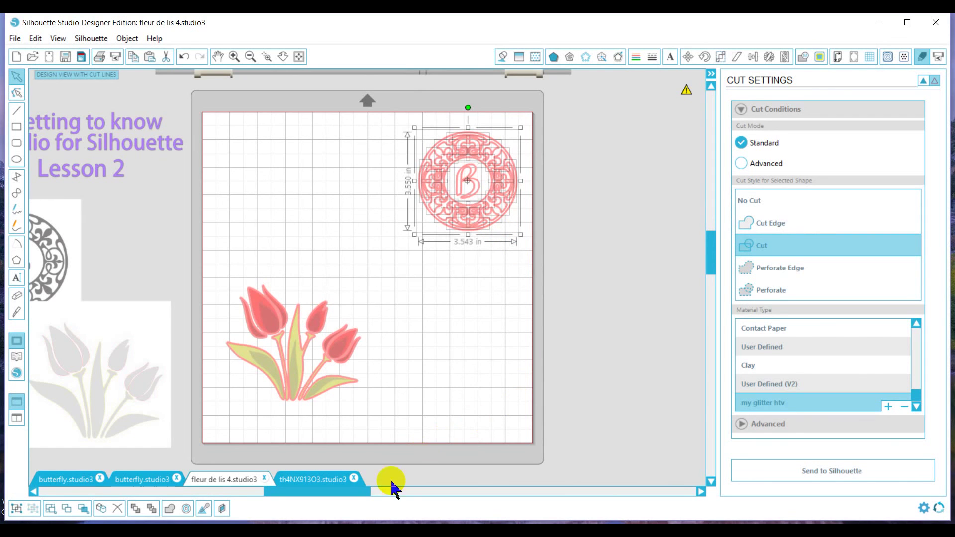
pyautogui.moveTo(361, 492); pyautogui.dragTo(335, 494)
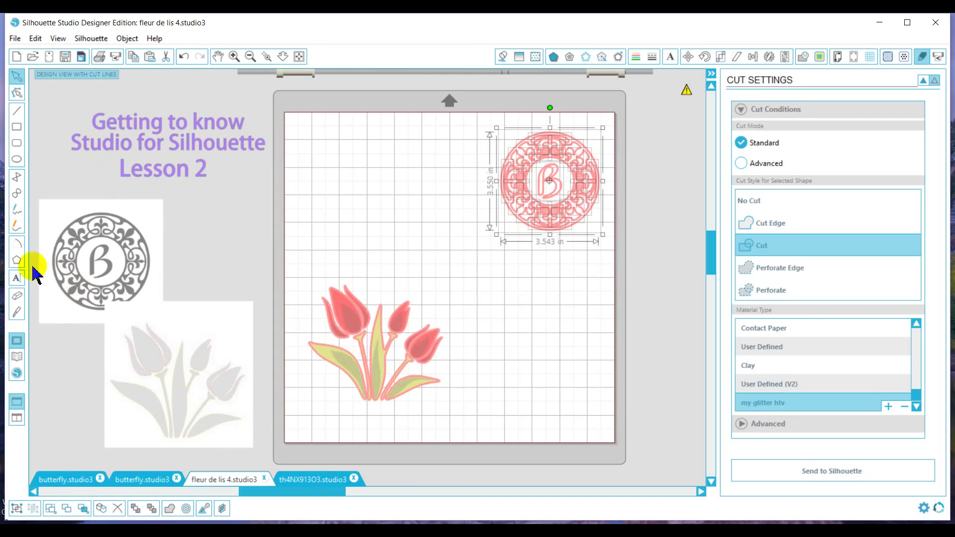